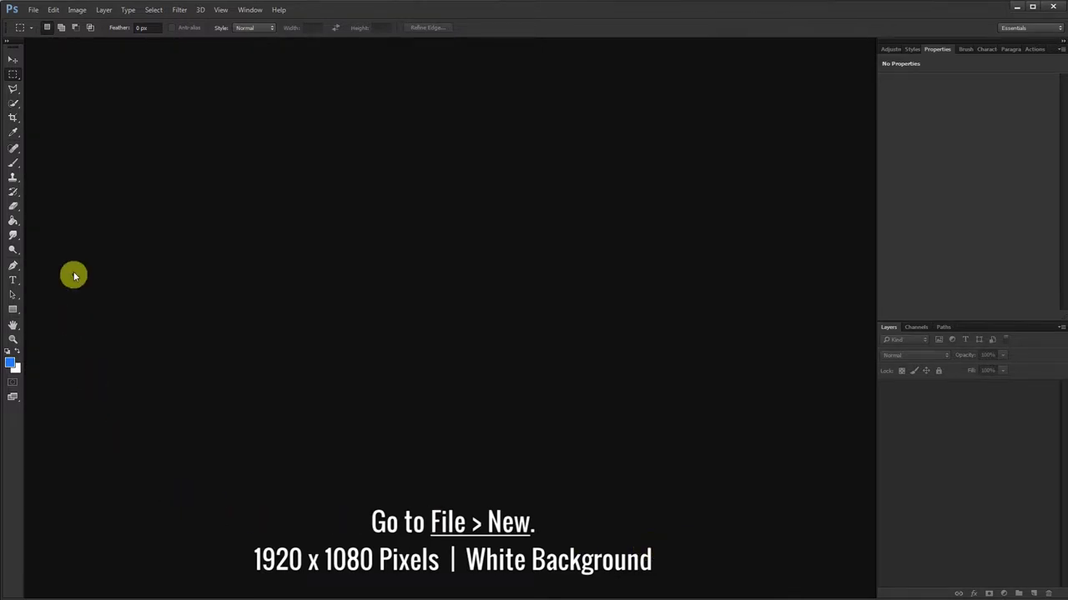
# Create a new 1920 × 1080 px document with White background contents
pyautogui.click(34, 9)
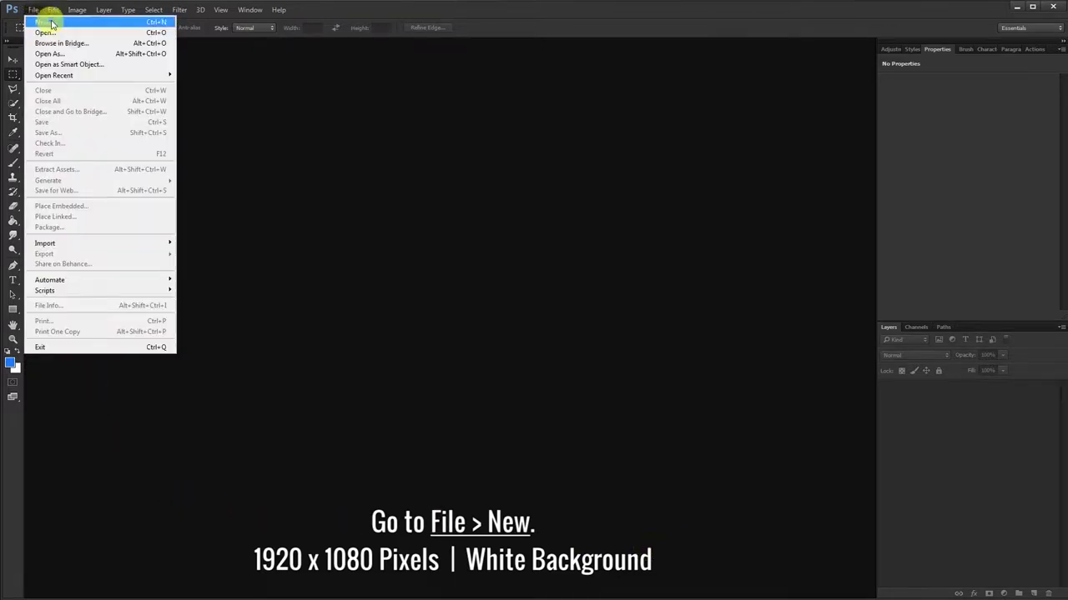
pyautogui.click(109, 23)
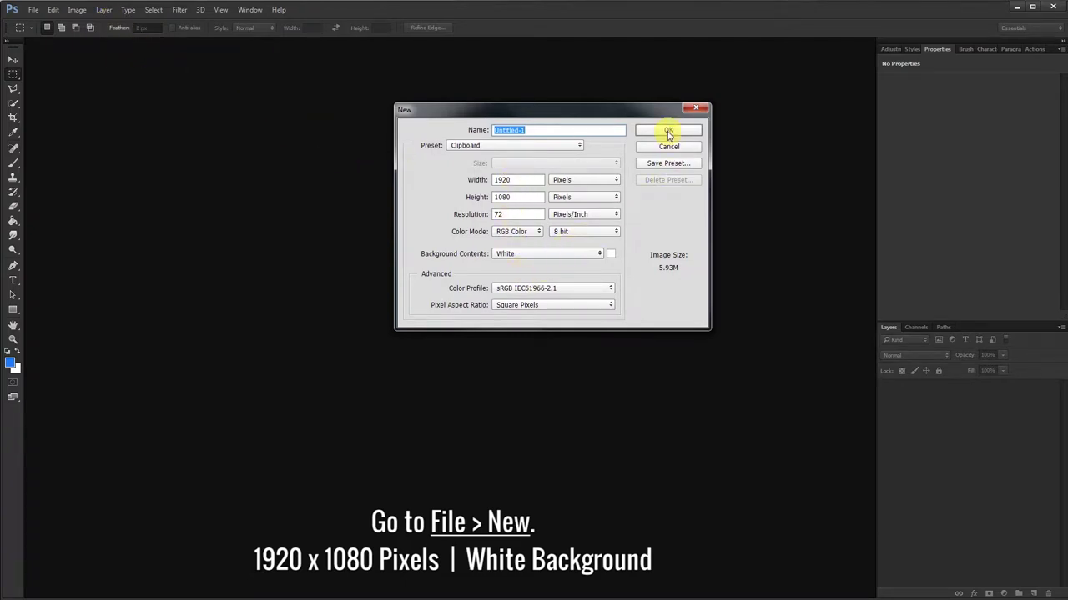
pyautogui.click(668, 132)
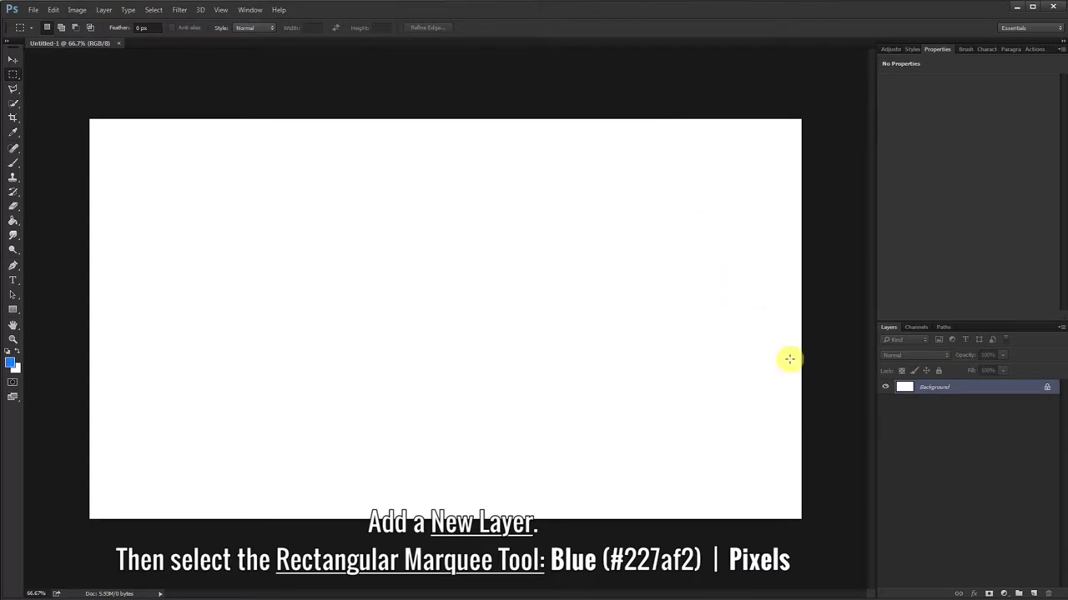
# Add Layer 1 and set up the Rectangle tool in Pixels mode with foreground colour #227af2
pyautogui.click(1032, 593)
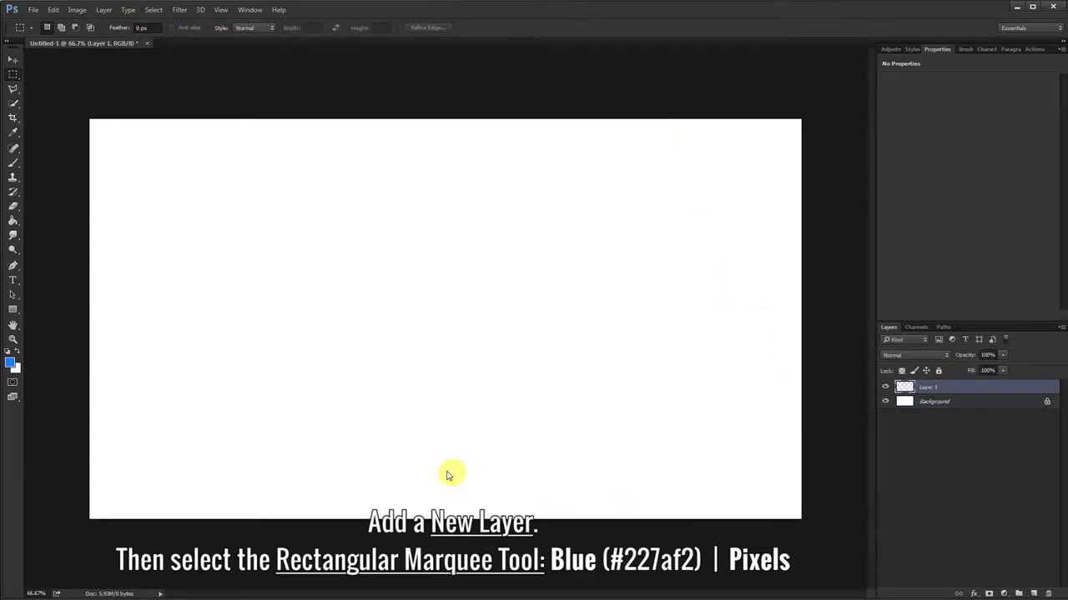
pyautogui.click(14, 309)
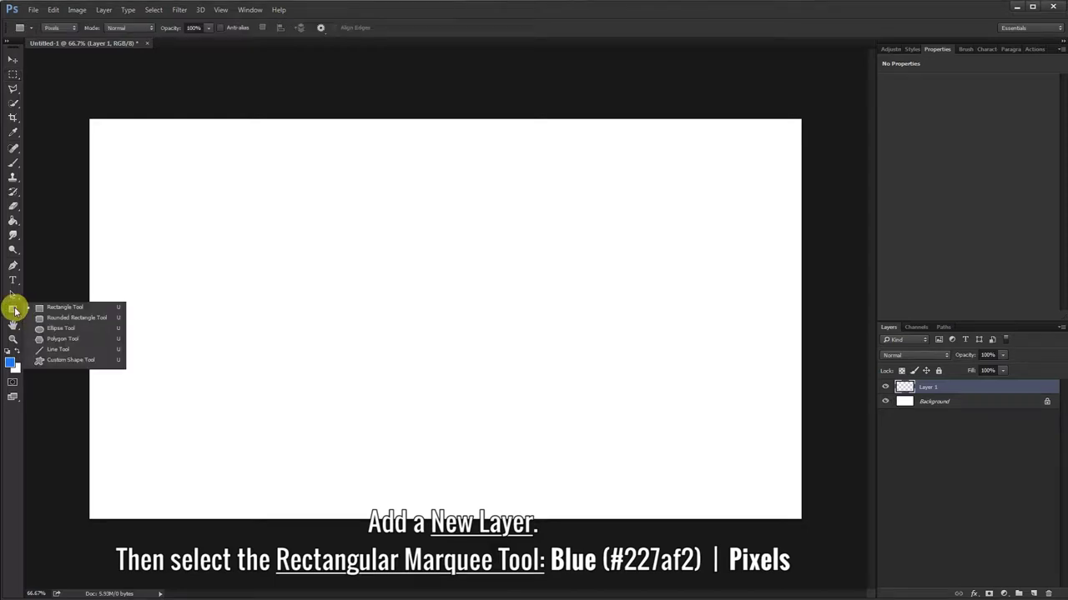
pyautogui.click(91, 307)
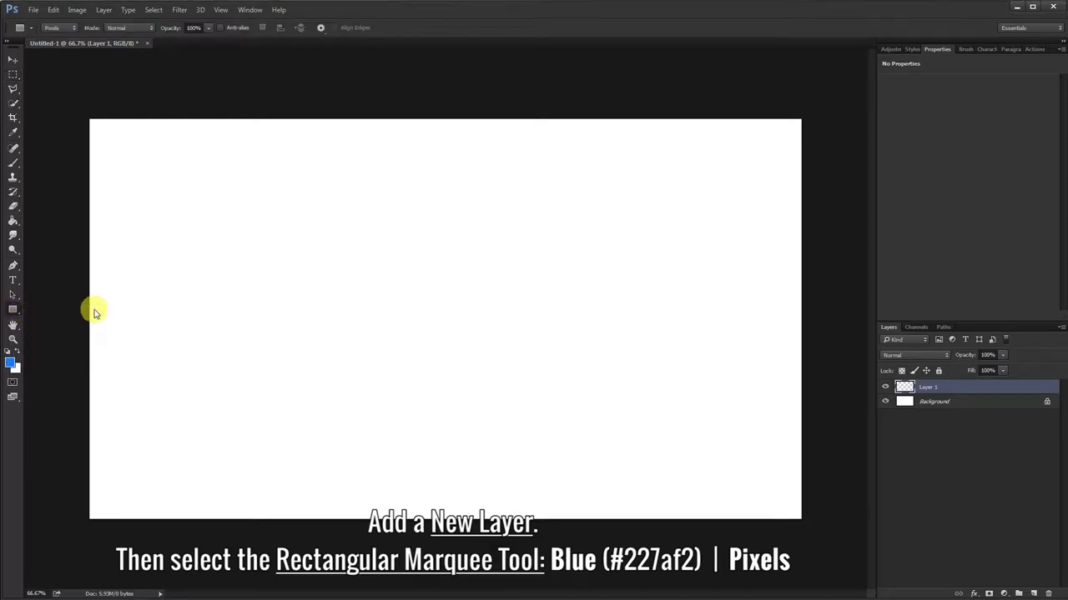
pyautogui.click(11, 362)
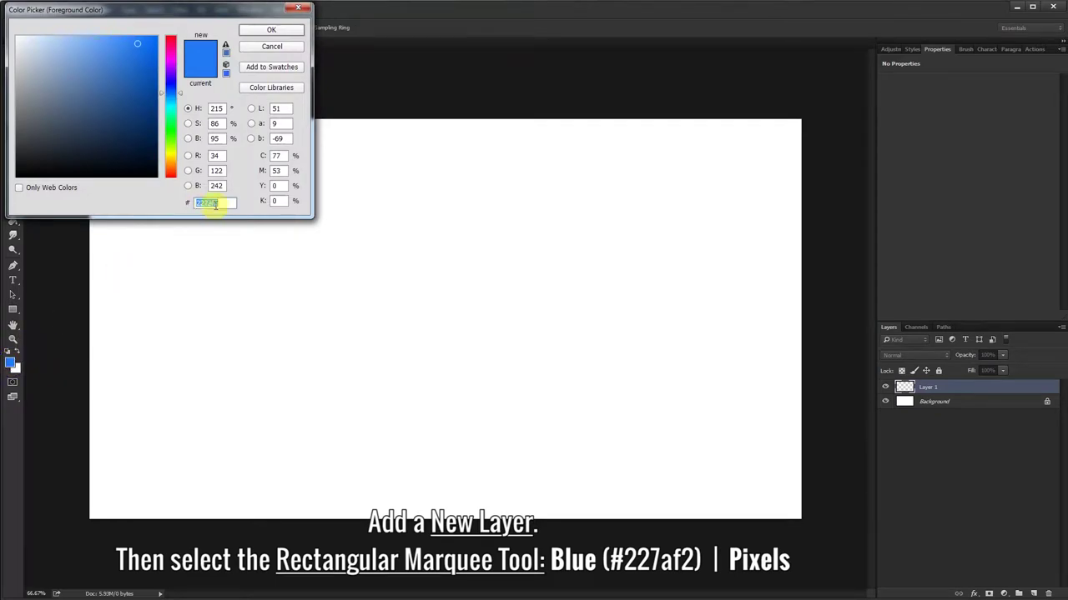
pyautogui.click(272, 29)
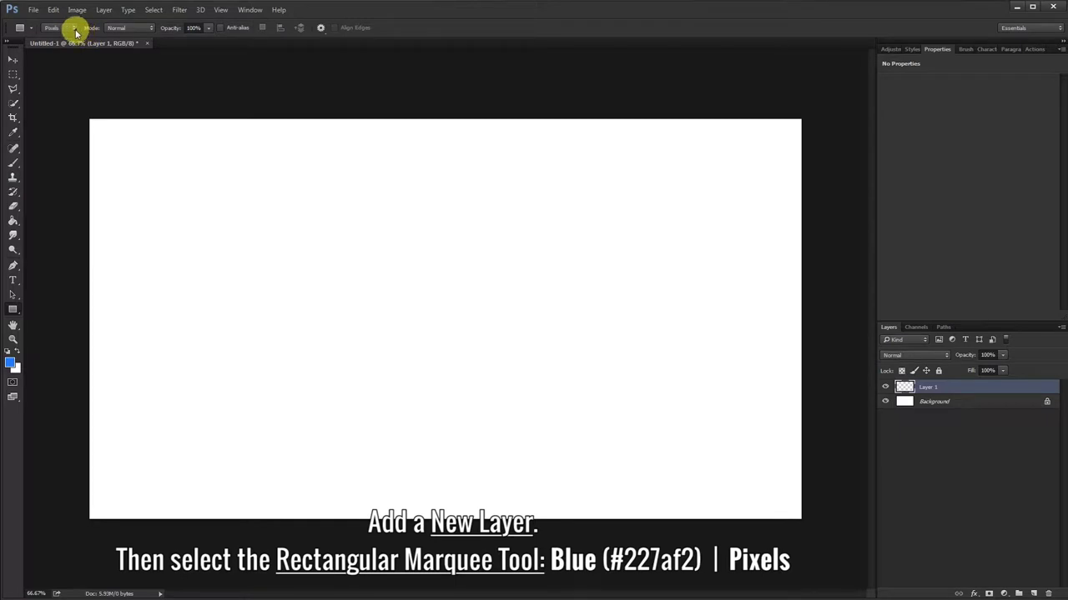
pyautogui.click(73, 29)
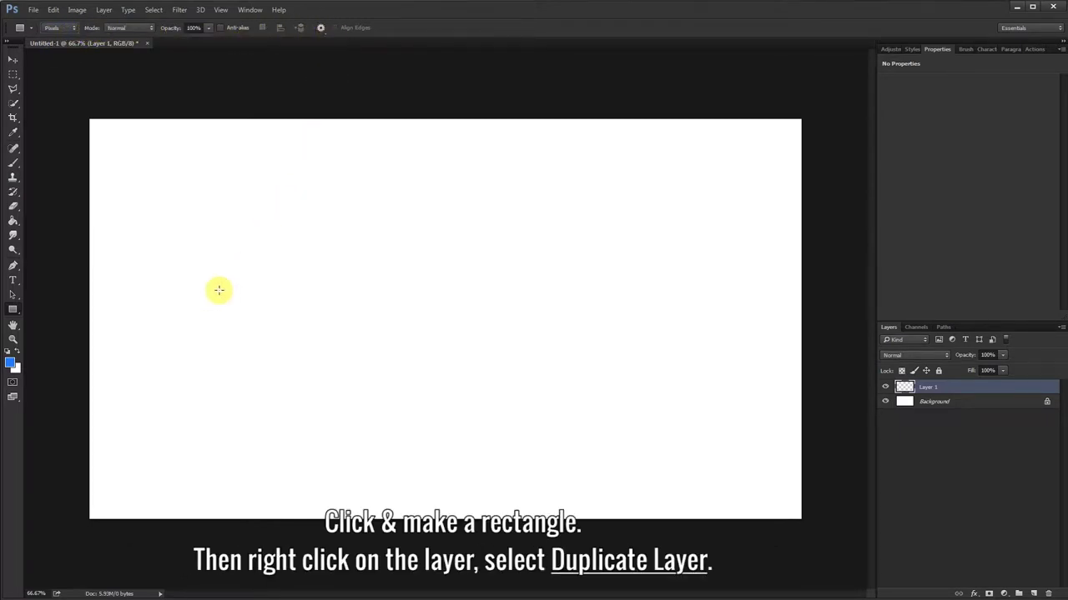
# Draw a long blue bar across the canvas middle and duplicate Layer 1 as Layer 1 copy
pyautogui.moveTo(227, 278); pyautogui.dragTo(659, 345)
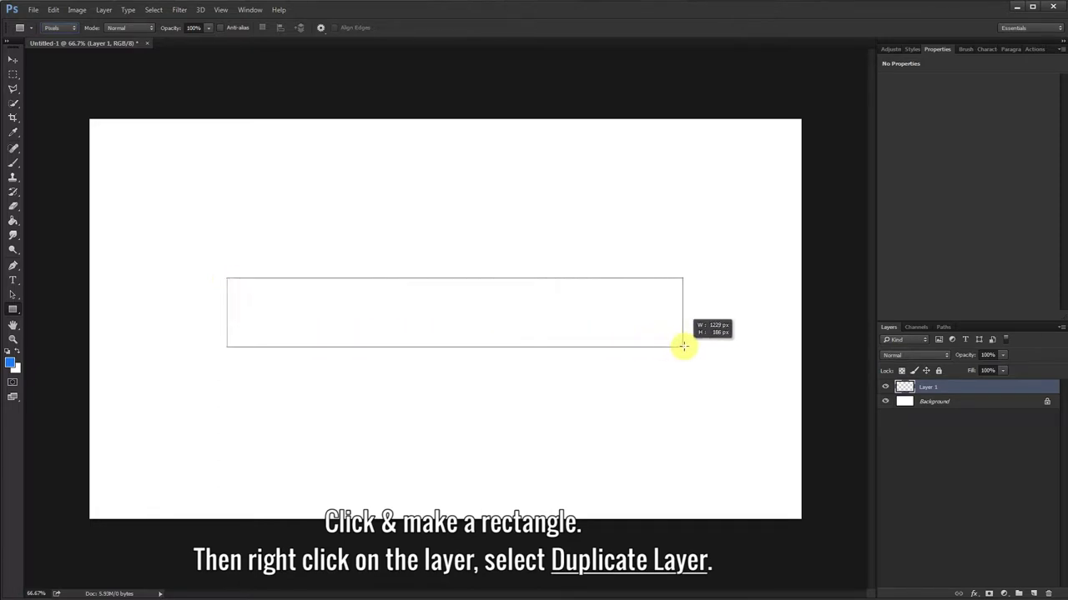
pyautogui.moveTo(659, 345); pyautogui.dragTo(653, 340)
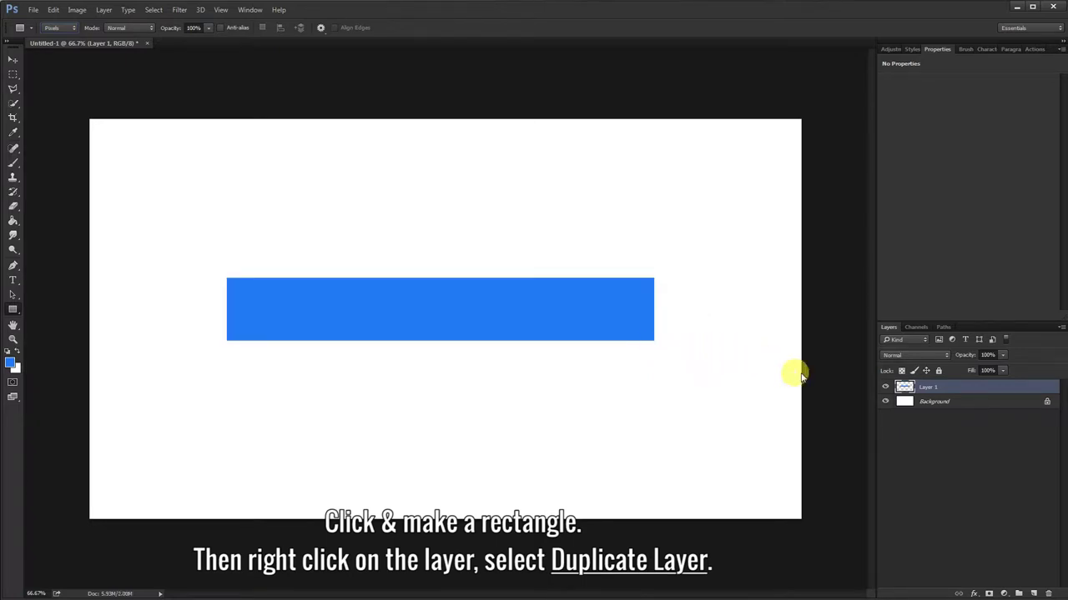
pyautogui.rightClick(948, 390)
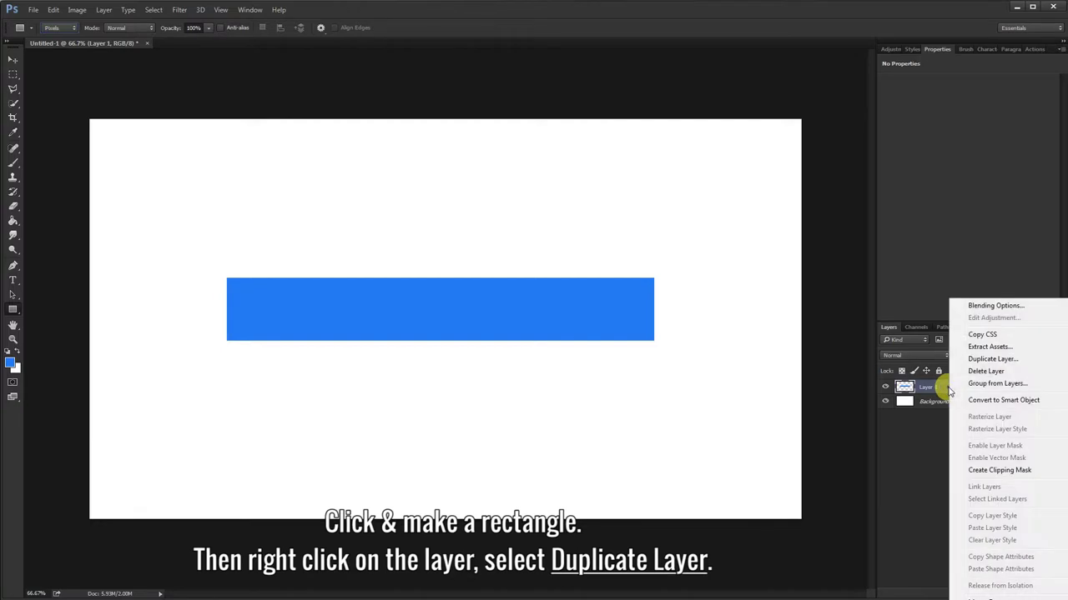
pyautogui.click(1016, 360)
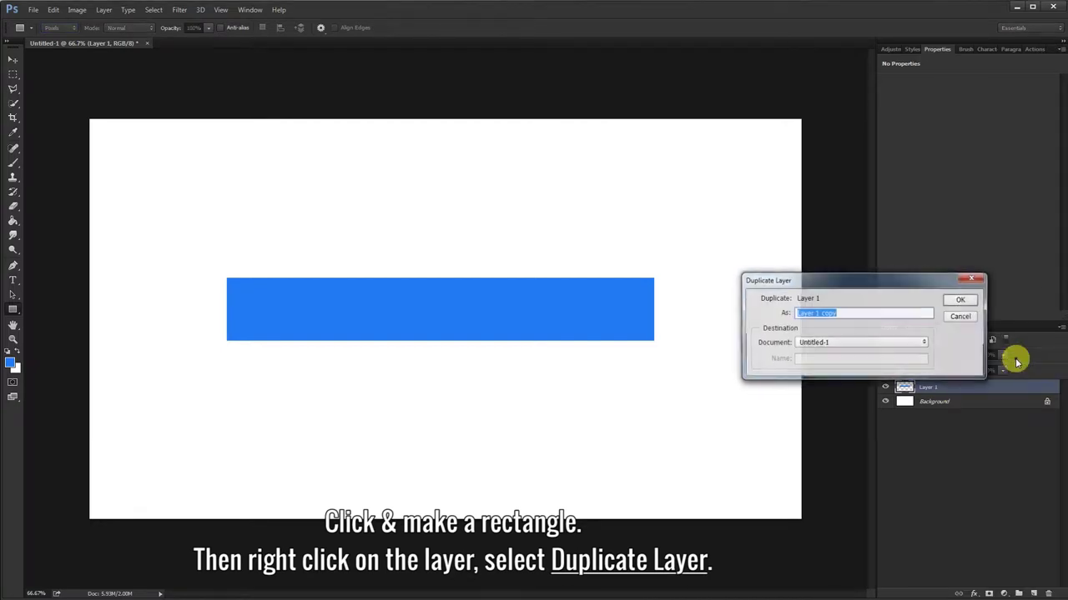
pyautogui.click(961, 302)
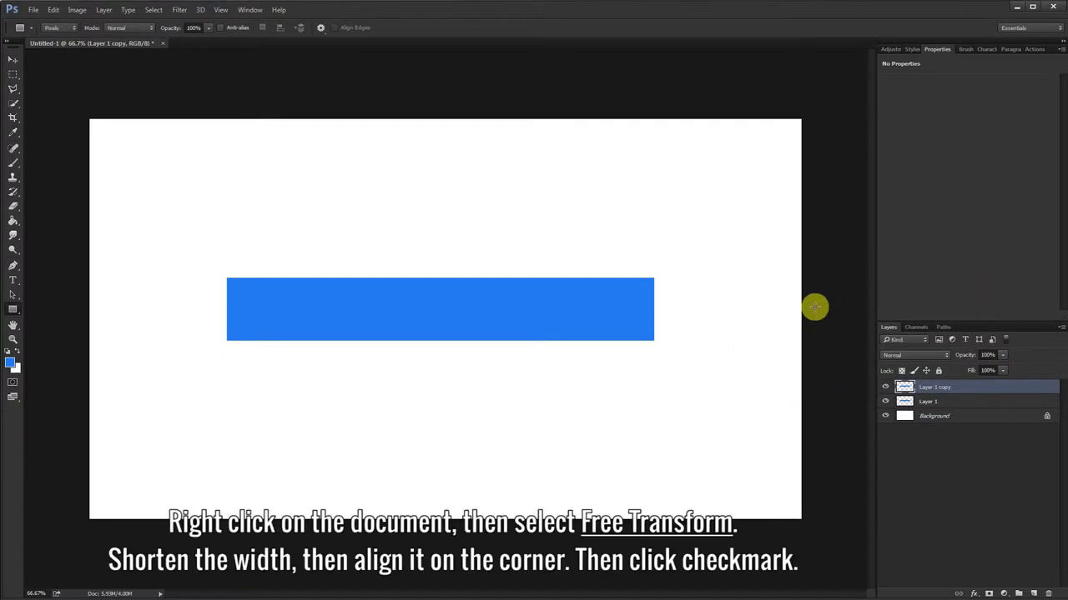
# Free-transform the copy to about a quarter width, overlapping below the long bar's right end
pyautogui.rightClick(449, 306)
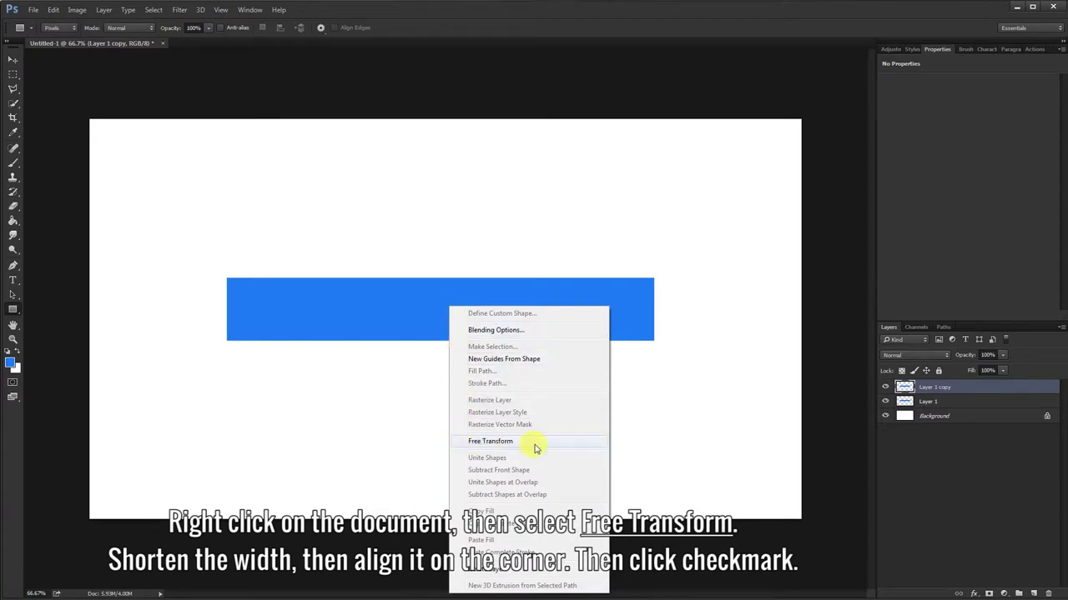
pyautogui.click(580, 446)
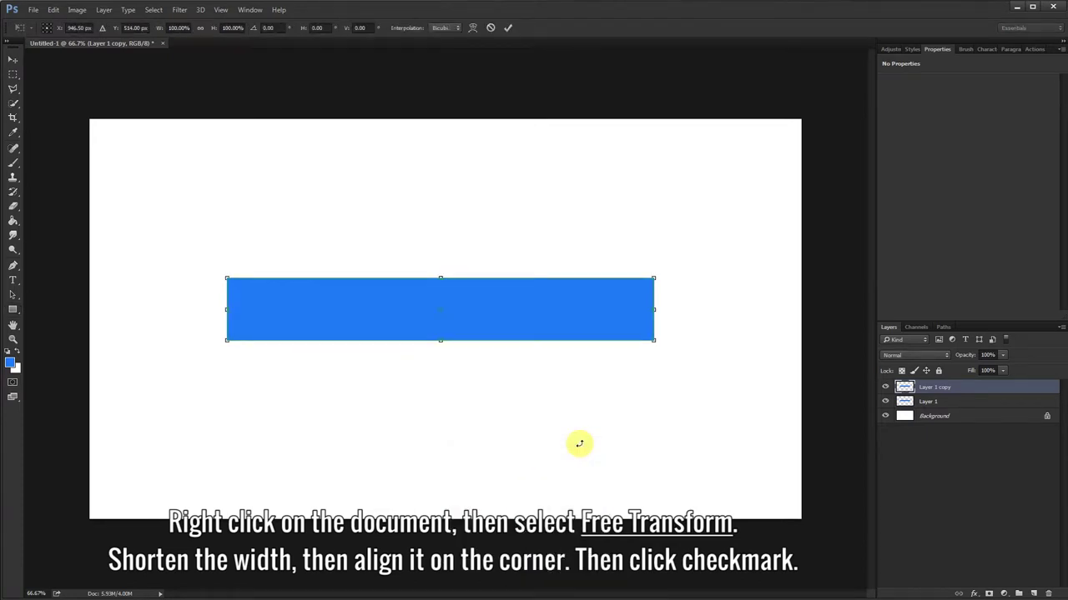
pyautogui.moveTo(231, 310); pyautogui.dragTo(561, 308)
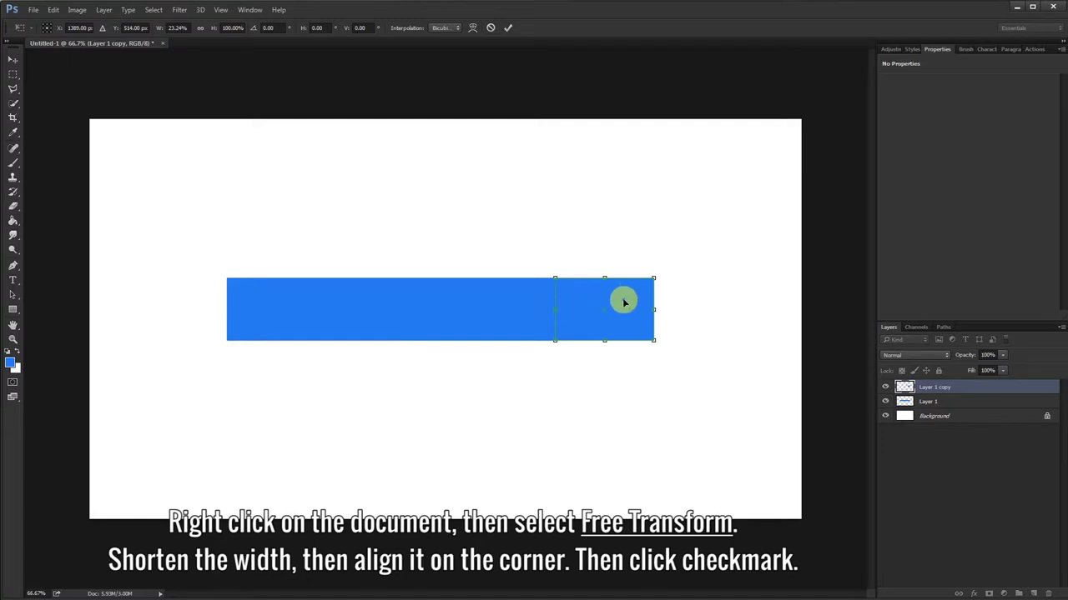
pyautogui.moveTo(628, 306); pyautogui.dragTo(675, 332)
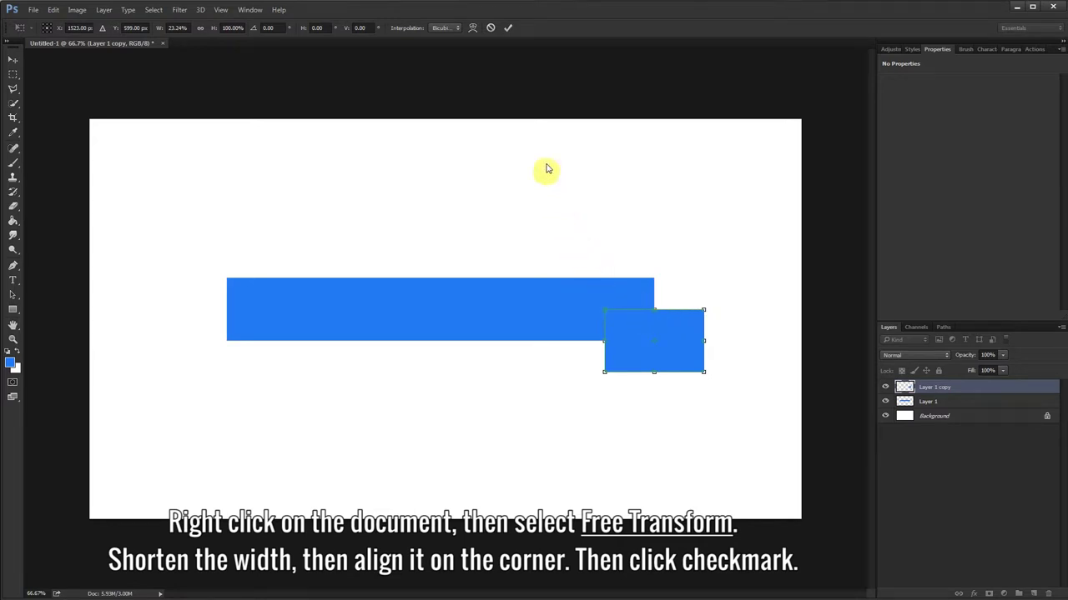
pyautogui.click(510, 30)
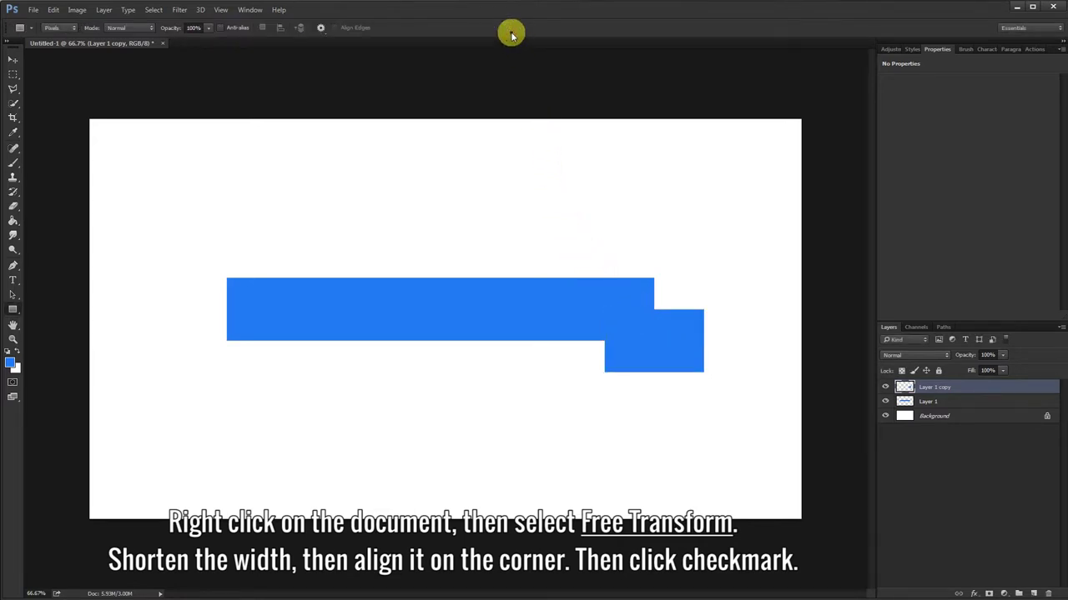
# Darken the short block with Hue/Saturation Lightness -15 and move Layer 1 copy beneath Layer 1
pyautogui.click(81, 14)
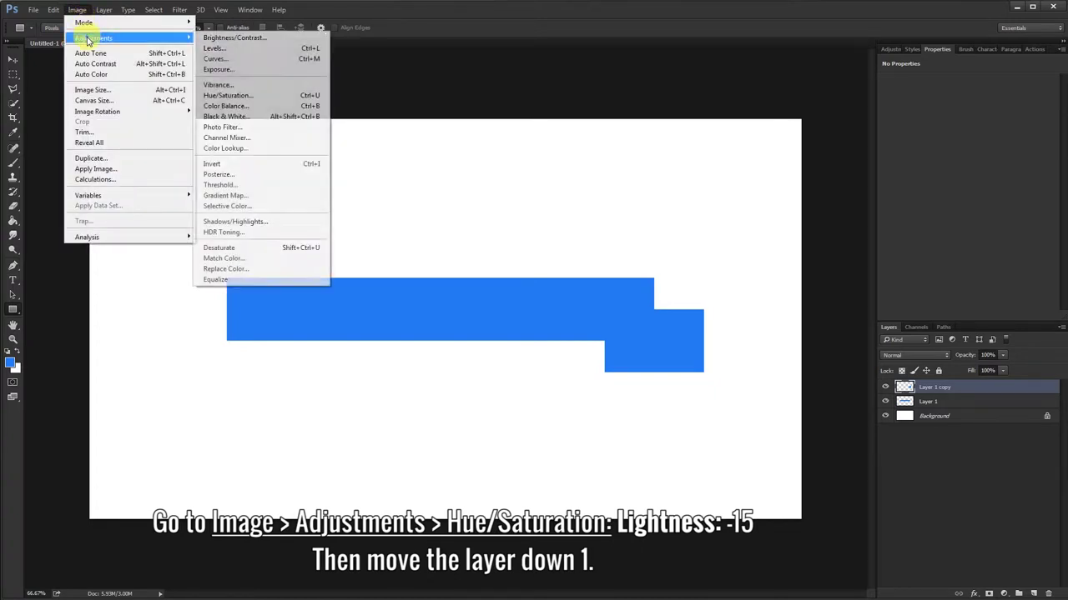
pyautogui.moveTo(93, 38)
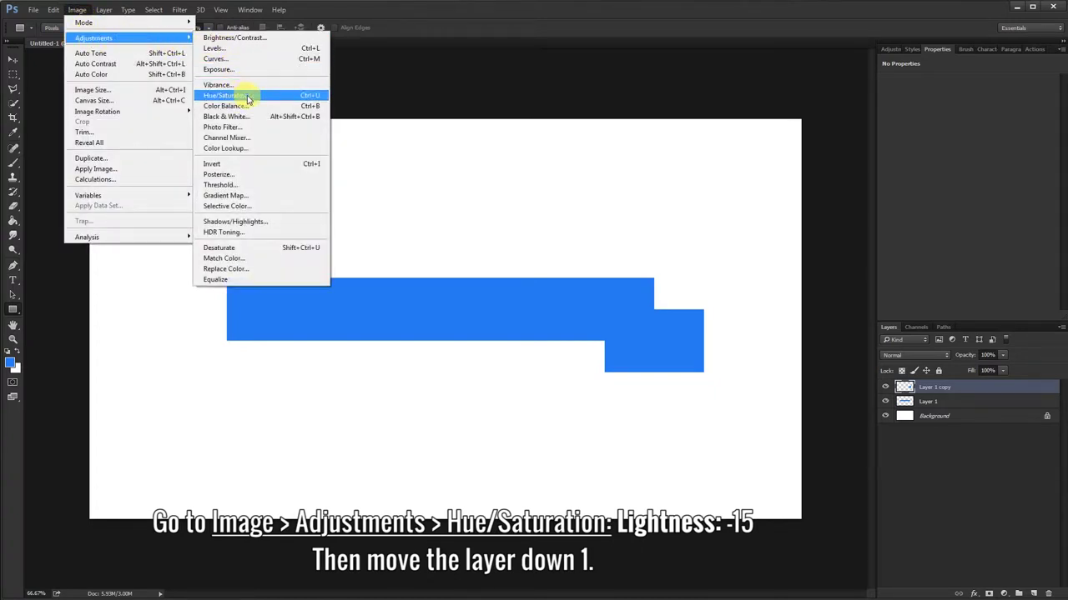
pyautogui.click(260, 99)
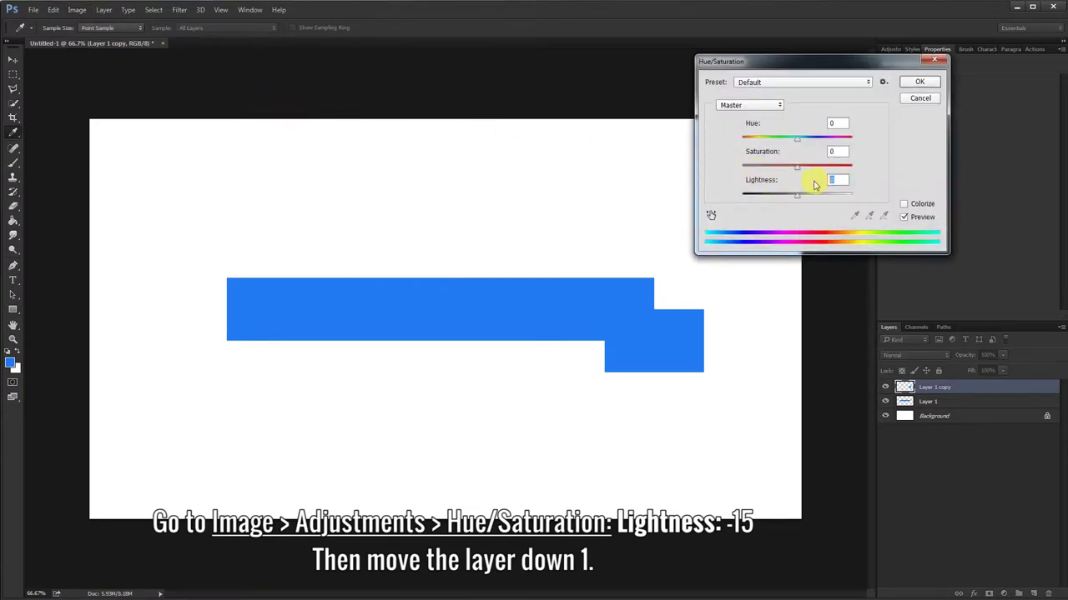
pyautogui.write('5')
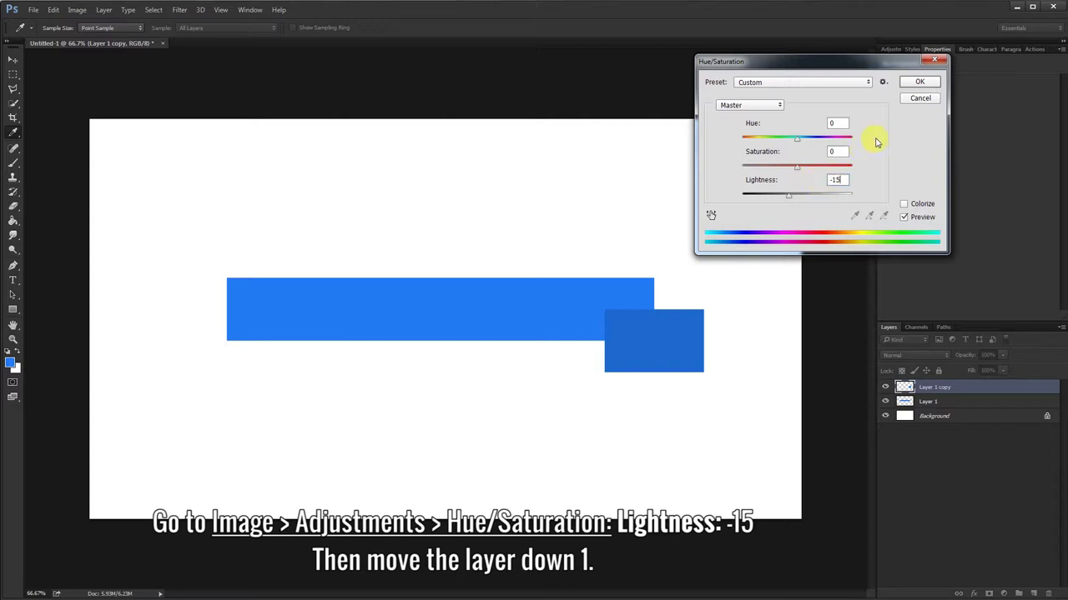
pyautogui.click(918, 84)
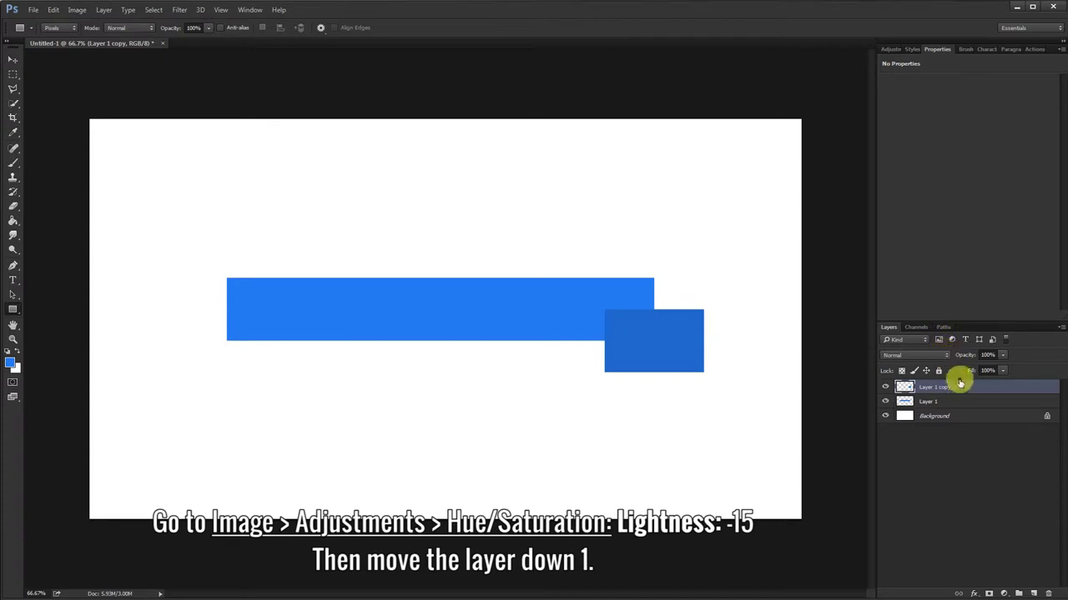
pyautogui.moveTo(961, 389); pyautogui.dragTo(959, 409)
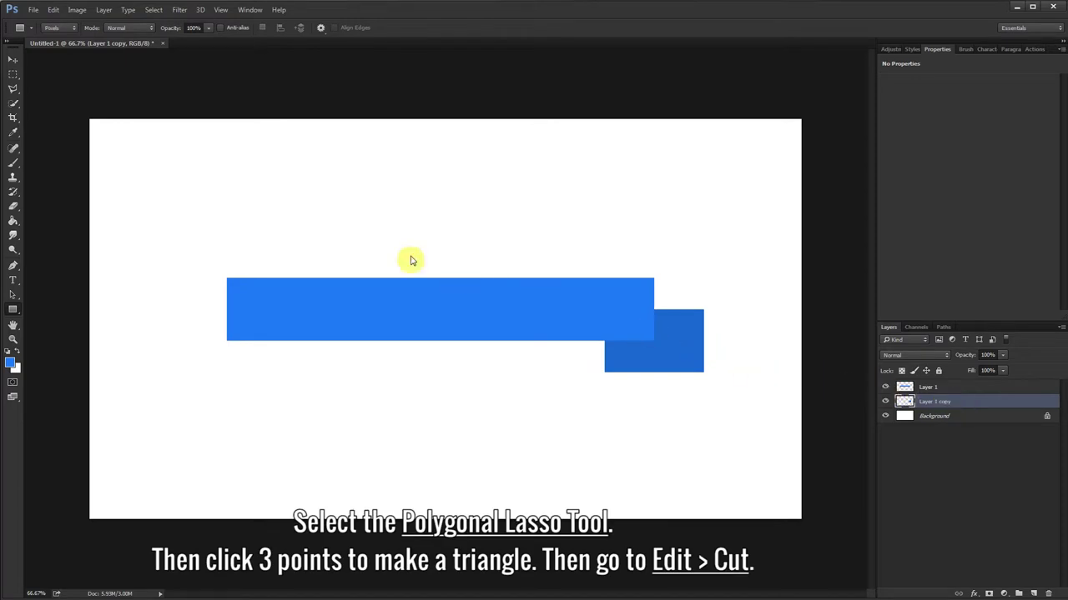
# Cut a triangular notch from the tail block's right end using a Polygonal Lasso selection
pyautogui.click(14, 89)
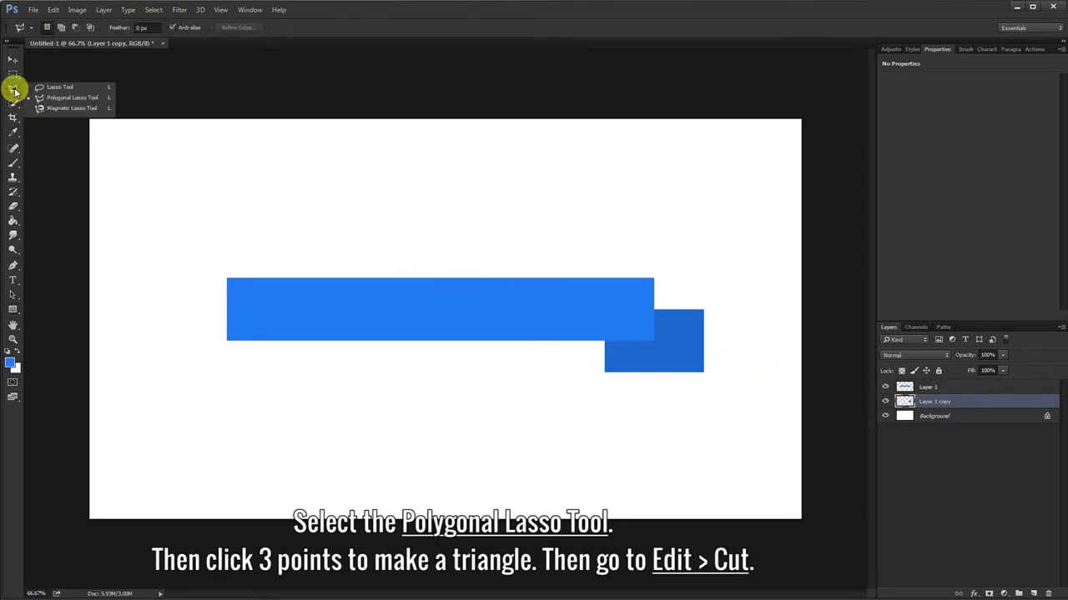
pyautogui.click(49, 99)
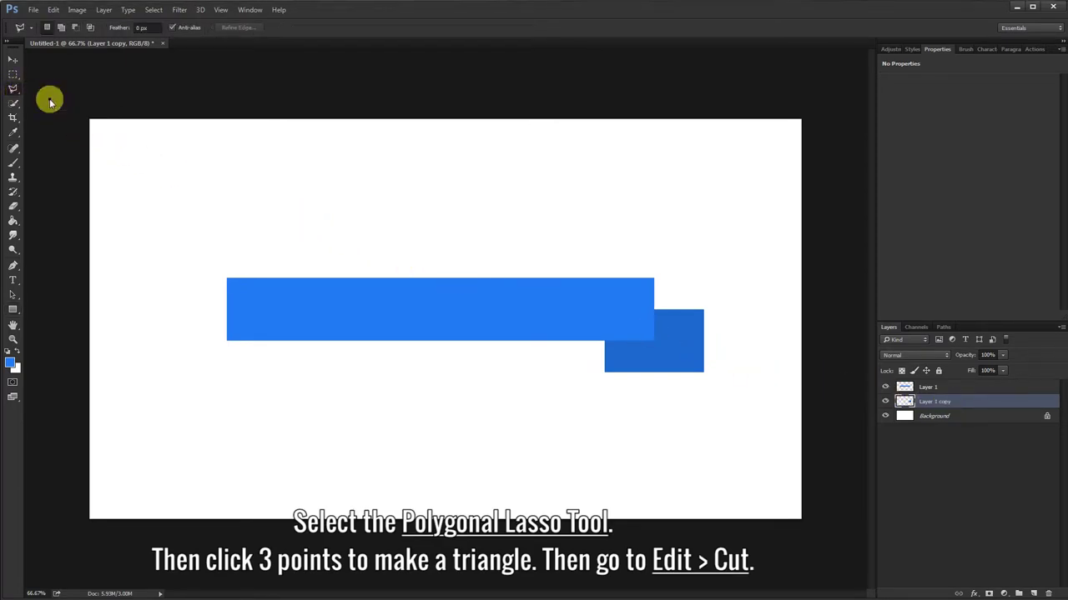
pyautogui.click(711, 301)
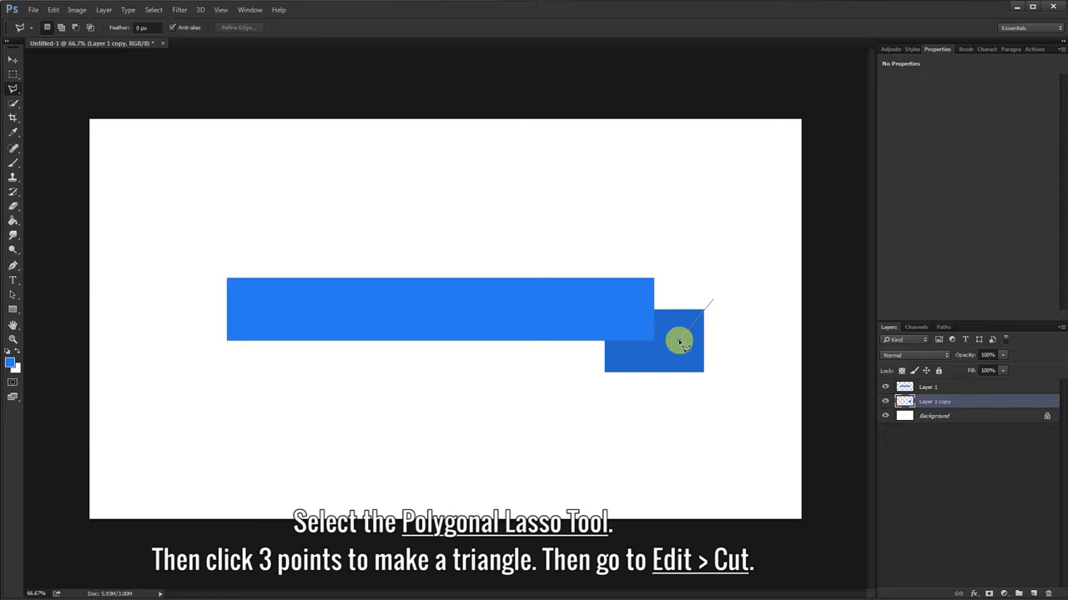
pyautogui.click(679, 341)
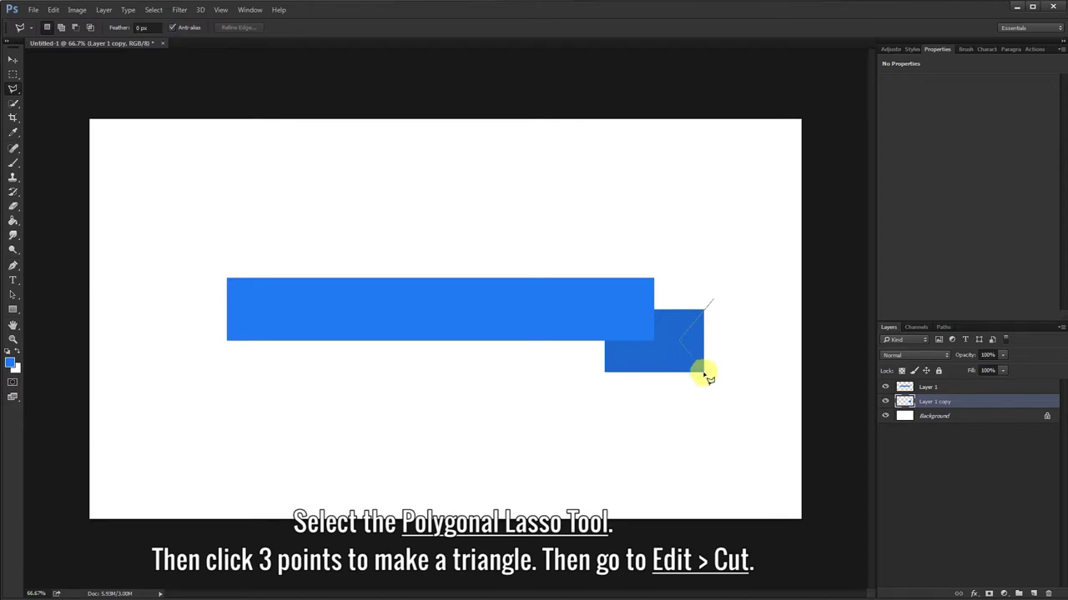
pyautogui.click(712, 380)
pyautogui.click(713, 303)
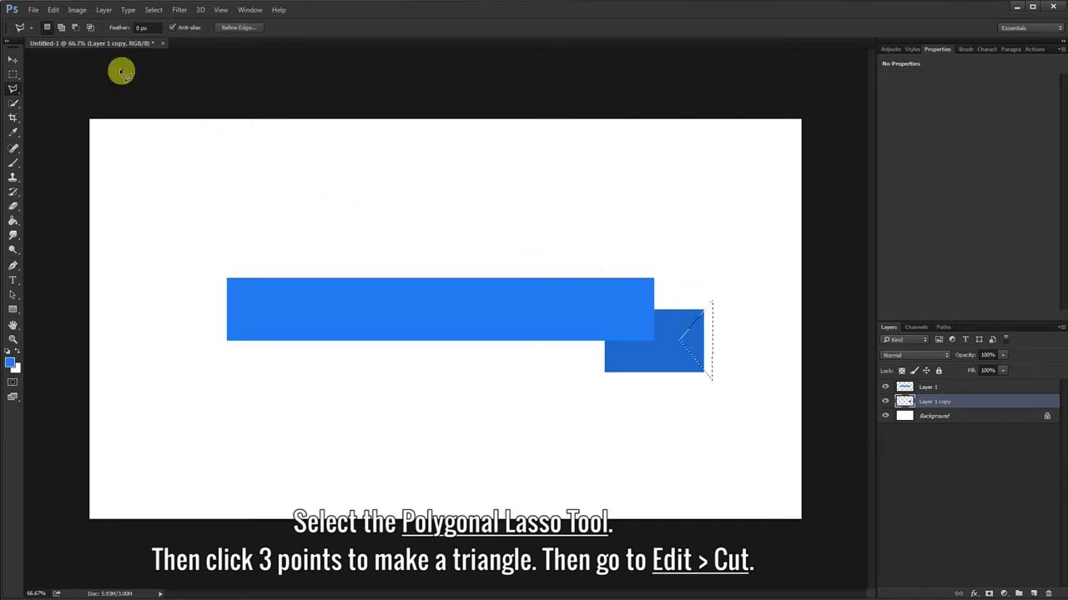
pyautogui.click(54, 10)
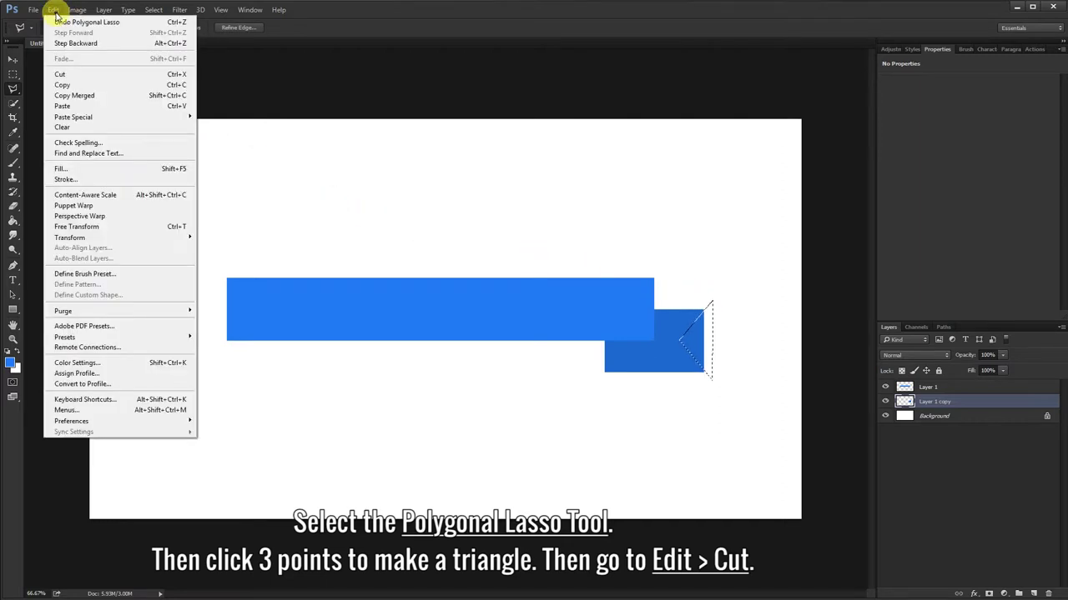
pyautogui.click(95, 74)
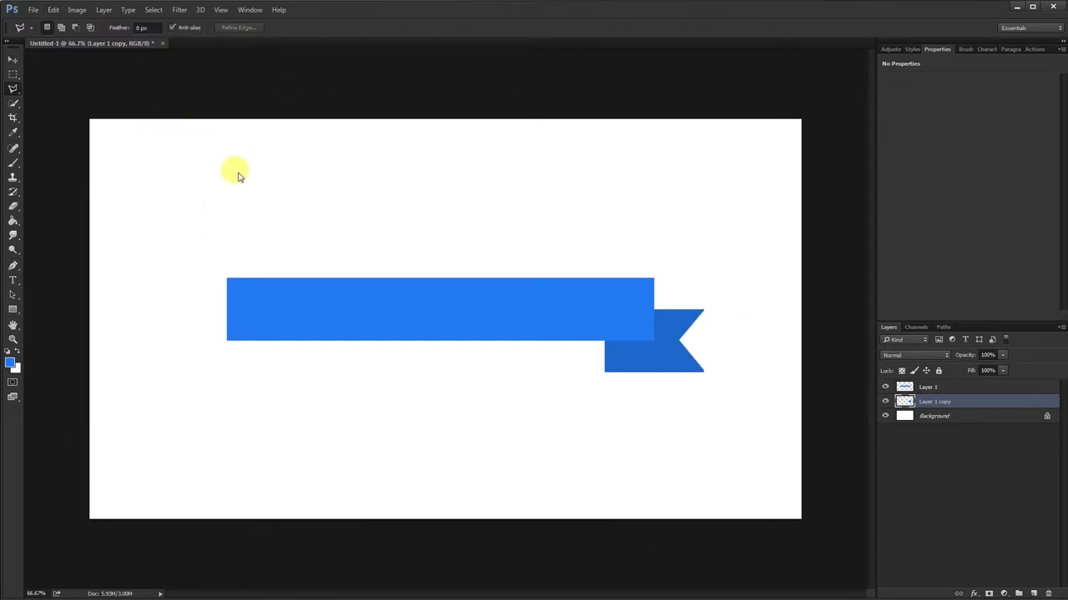
# Select the triangular fold where the tail meets the bar and darken it with Lightness -50
pyautogui.click(596, 382)
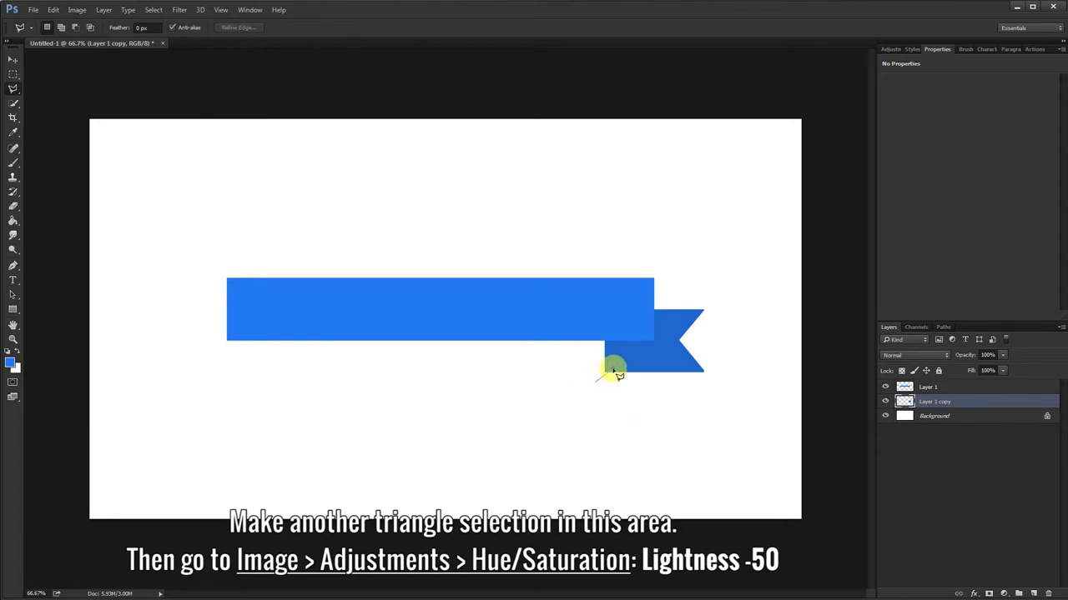
pyautogui.click(653, 342)
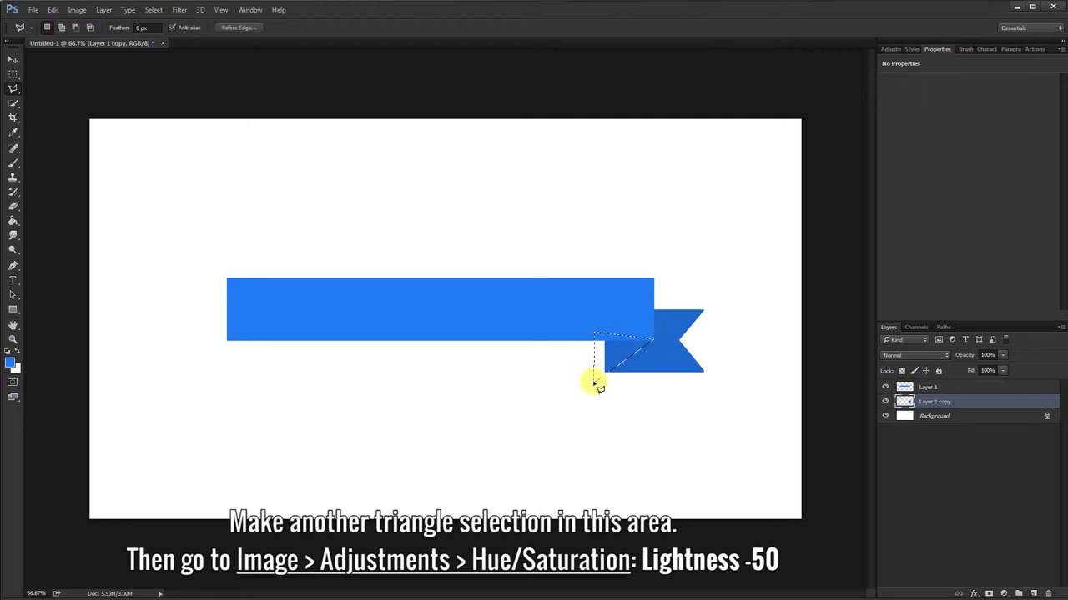
pyautogui.click(81, 11)
pyautogui.moveTo(94, 38)
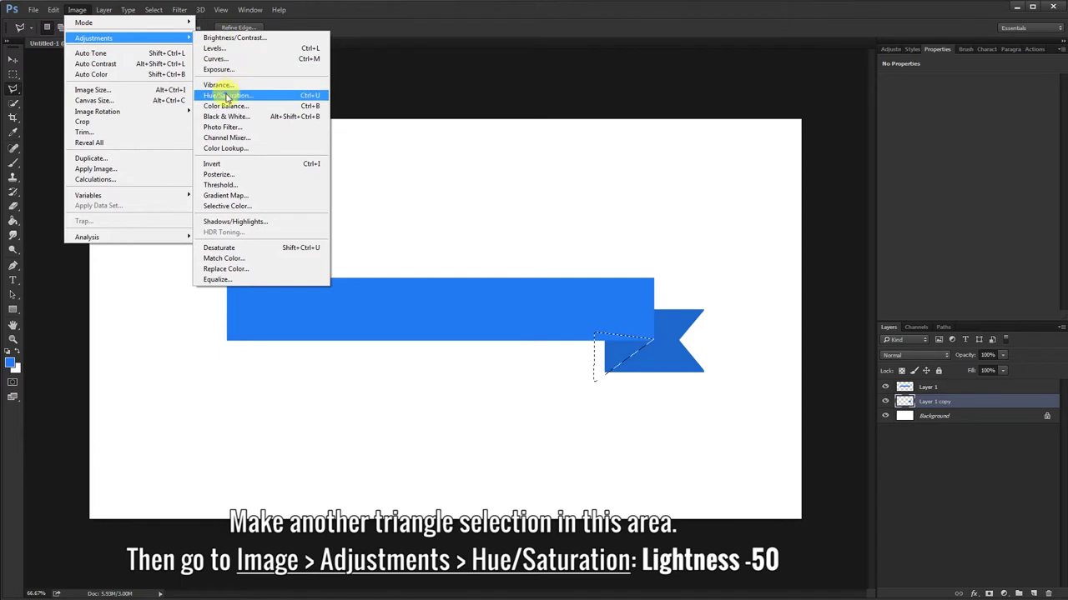
pyautogui.click(264, 100)
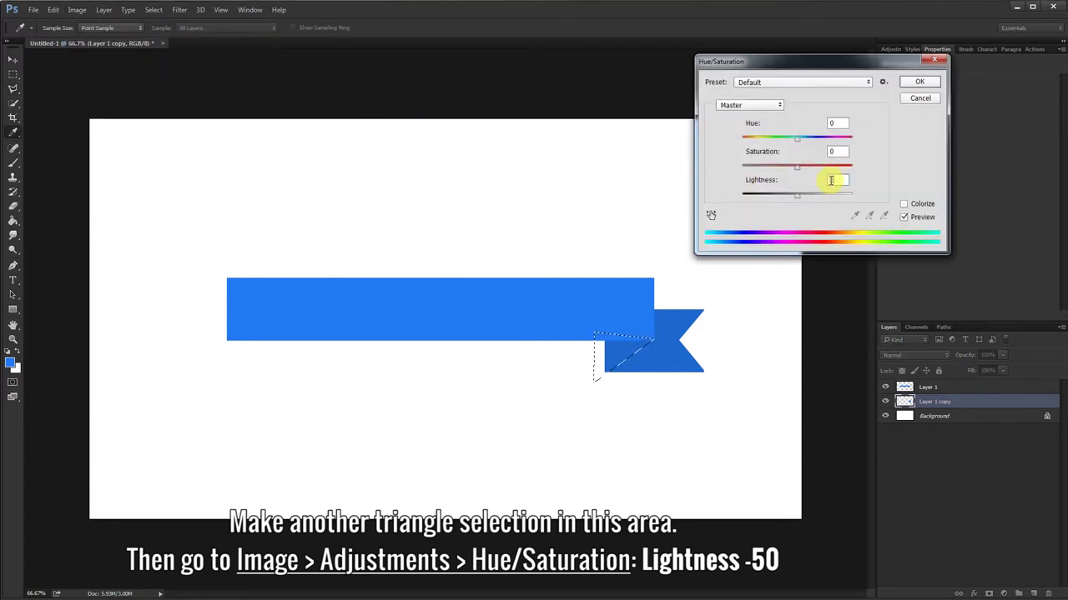
pyautogui.write('-50')
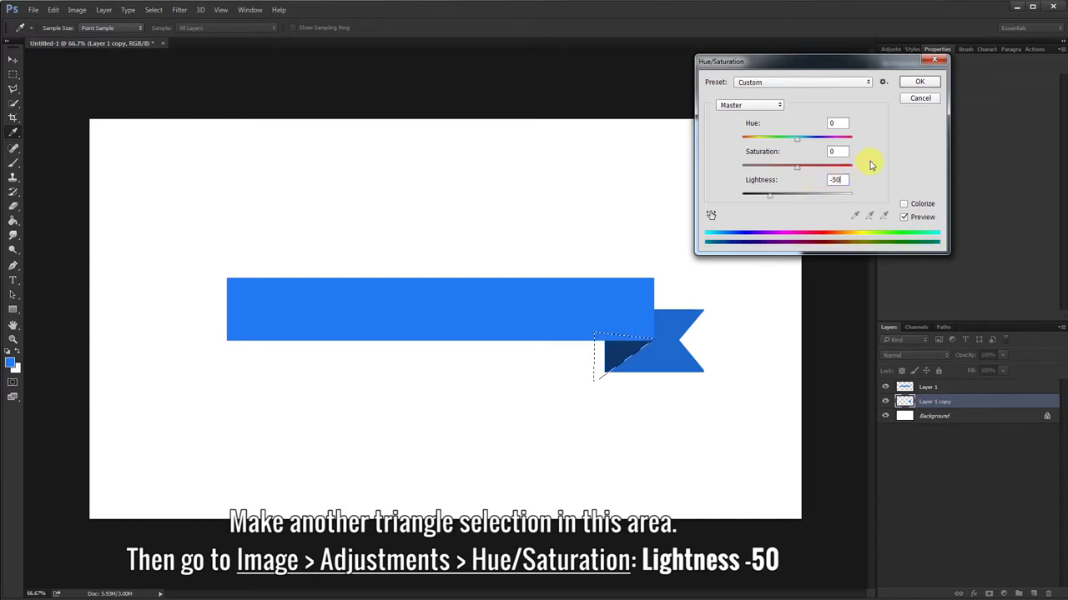
pyautogui.click(920, 83)
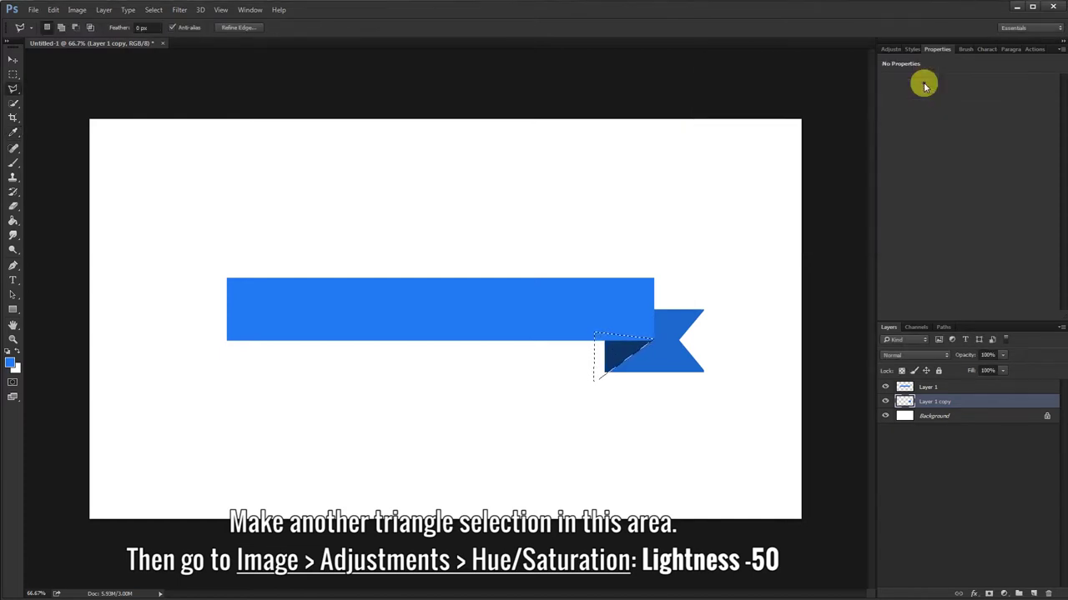
pyautogui.rightClick(618, 349)
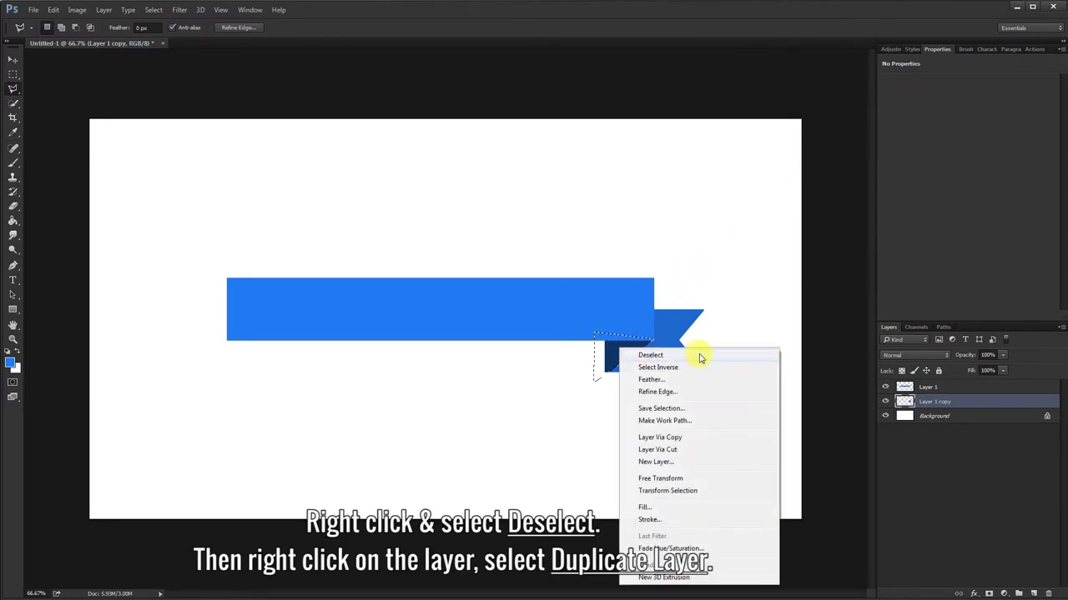
# Deselect the fold and duplicate Layer 1 copy as Layer 1 copy 2
pyautogui.click(651, 355)
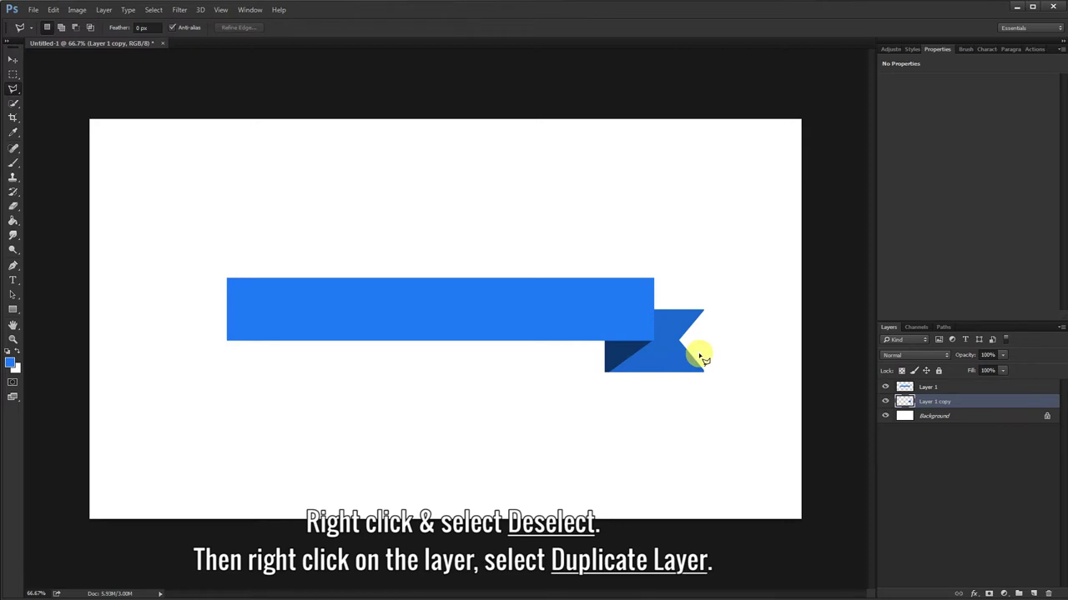
pyautogui.rightClick(965, 407)
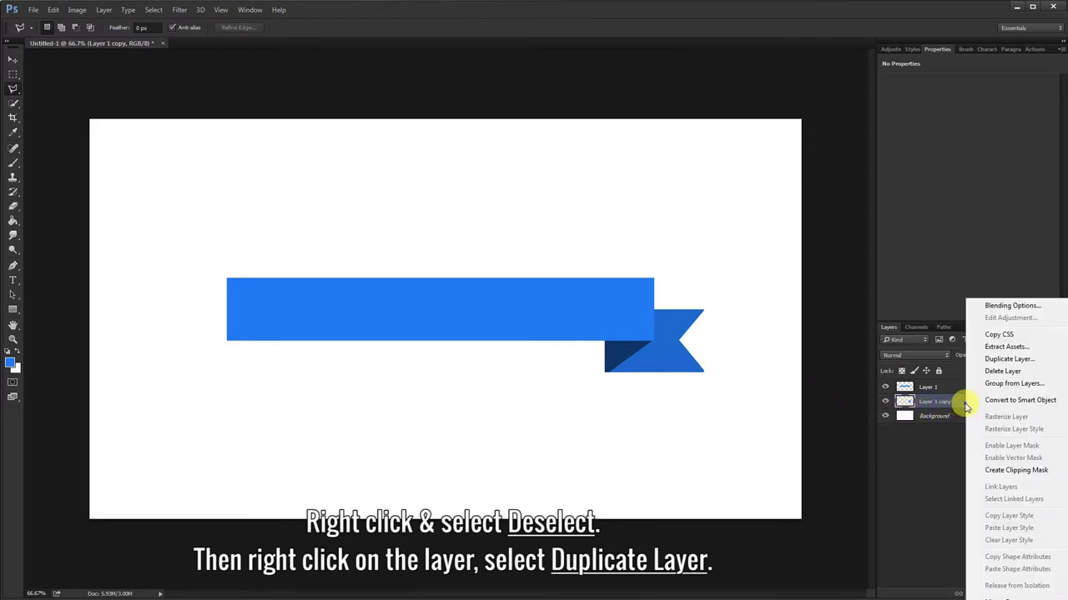
pyautogui.click(990, 360)
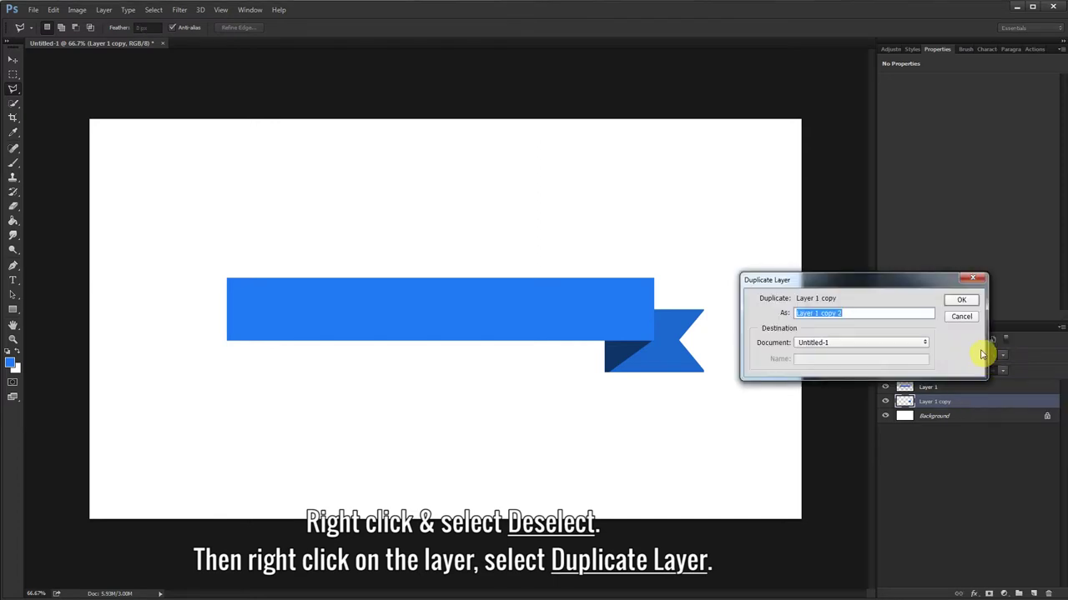
pyautogui.click(960, 301)
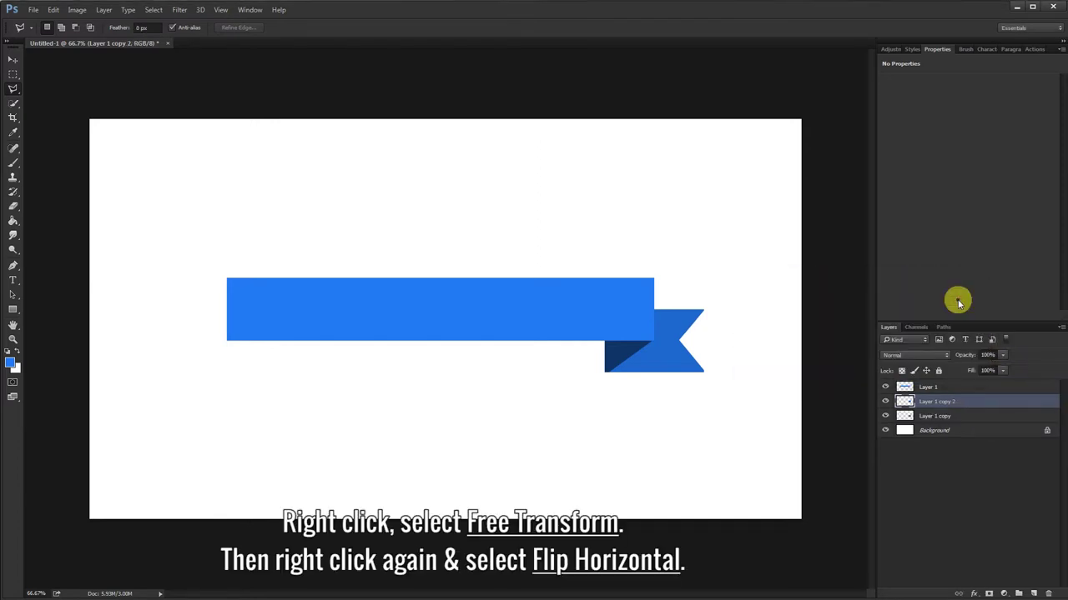
# Flip the Layer 1 copy 2 tail horizontally and place it under the bar's left end
pyautogui.rightClick(632, 327)
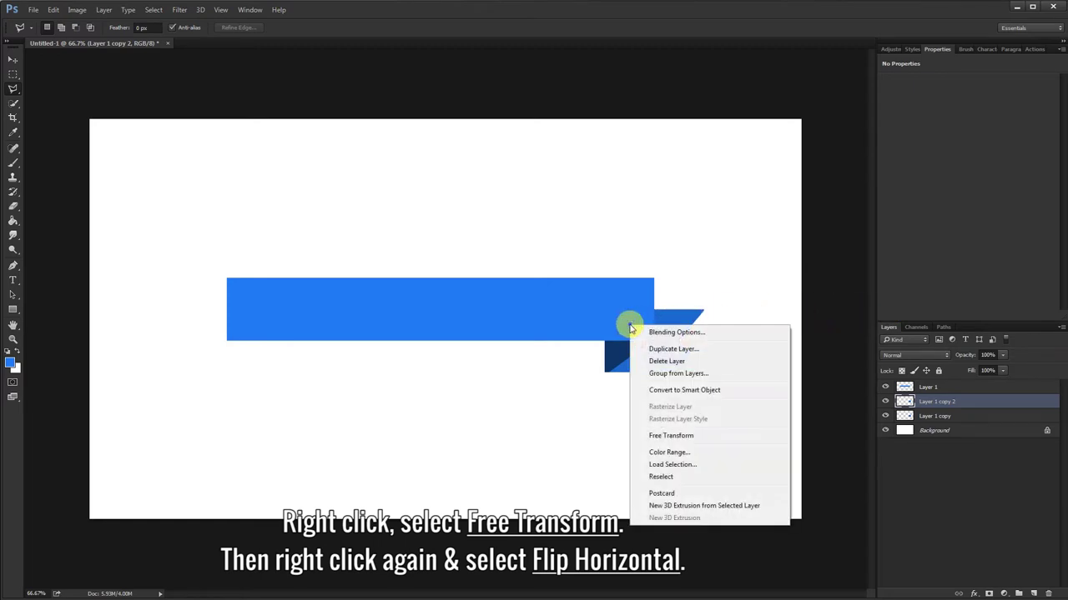
pyautogui.click(707, 436)
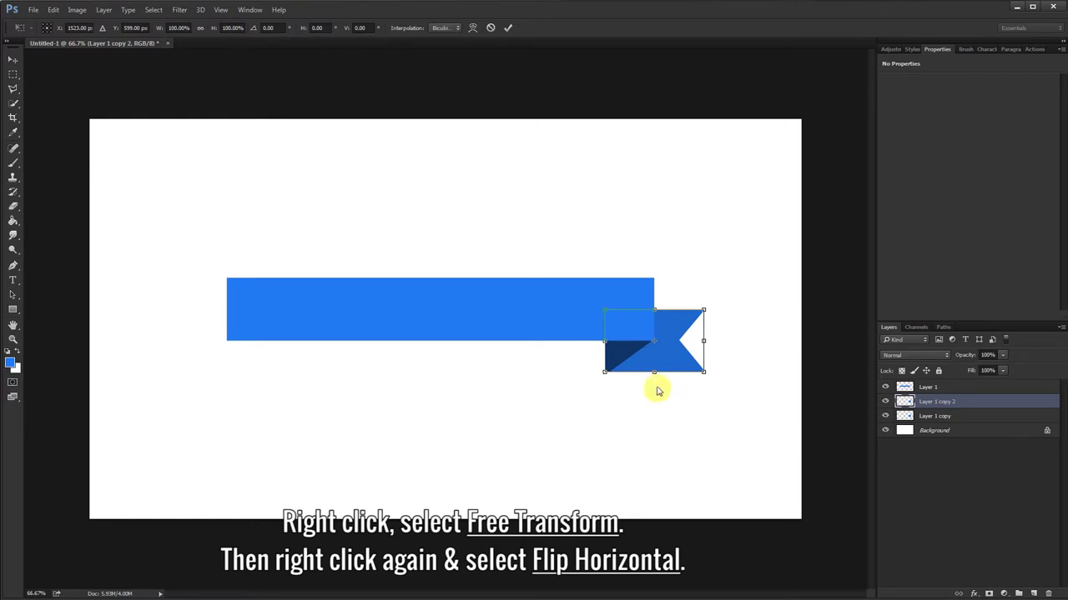
pyautogui.rightClick(641, 367)
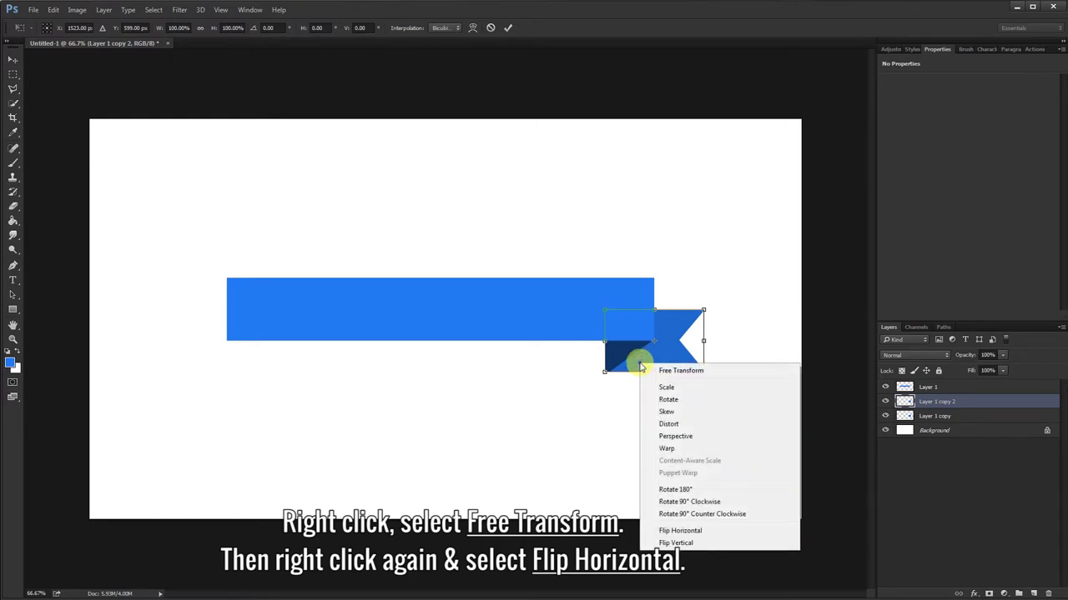
pyautogui.click(720, 534)
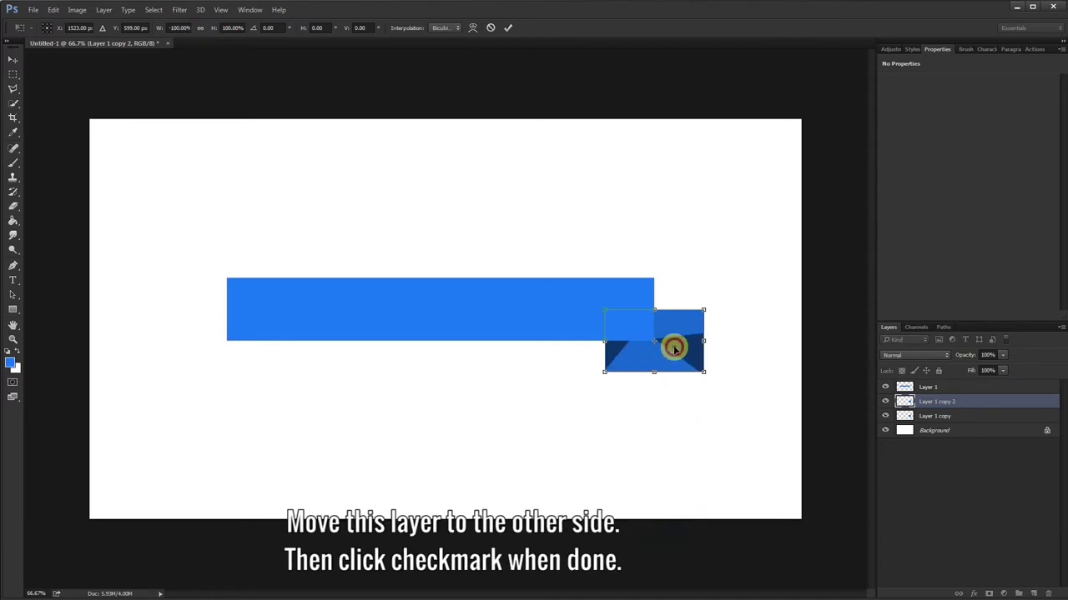
pyautogui.moveTo(675, 349); pyautogui.dragTo(245, 347)
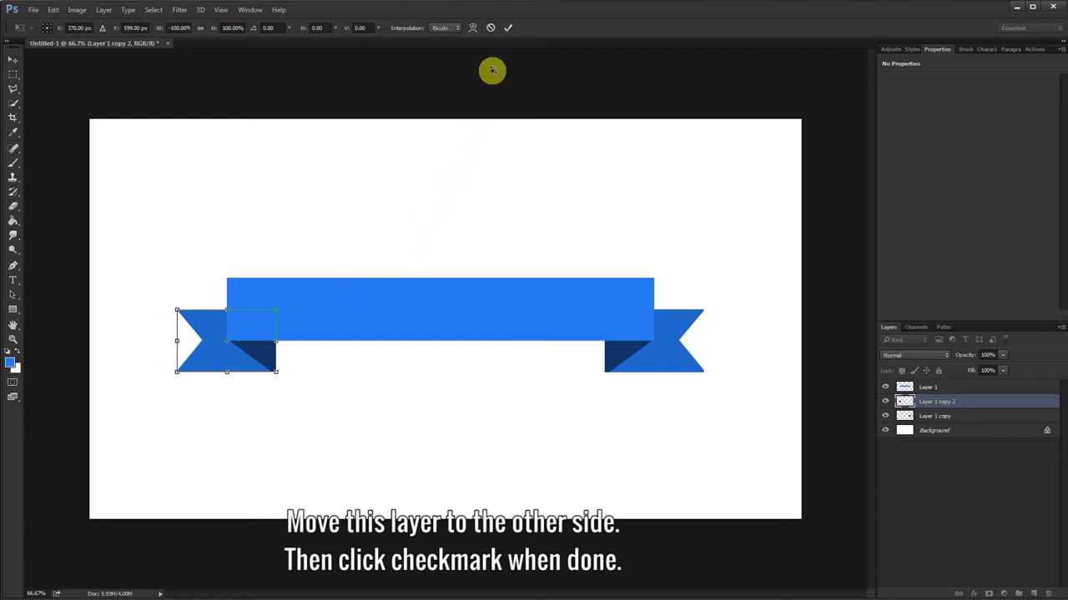
pyautogui.click(506, 29)
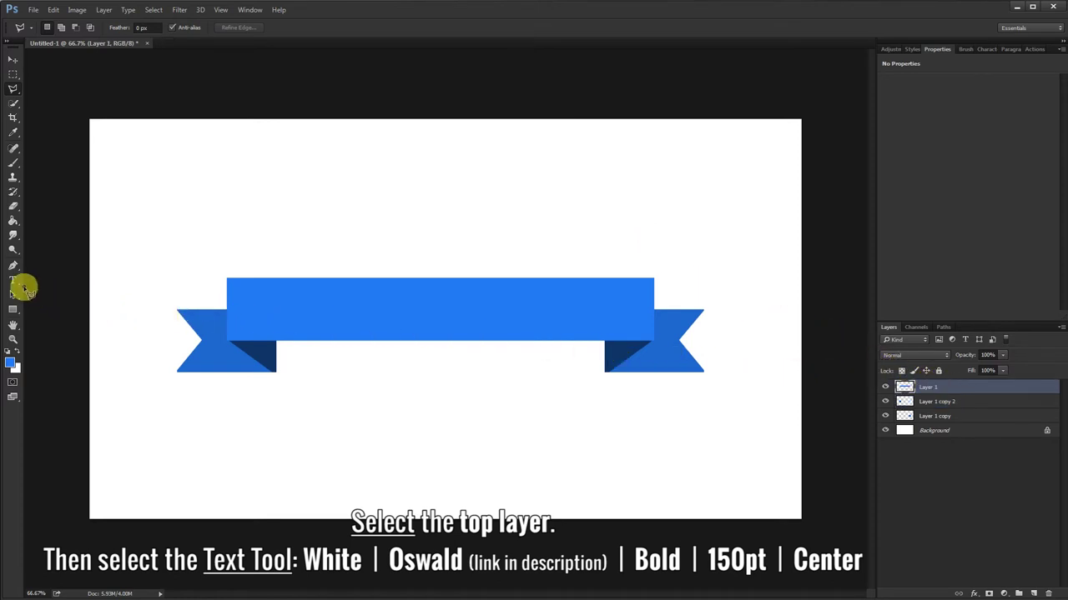
# Choose the Horizontal Type tool and set the text colour to white
pyautogui.click(13, 280)
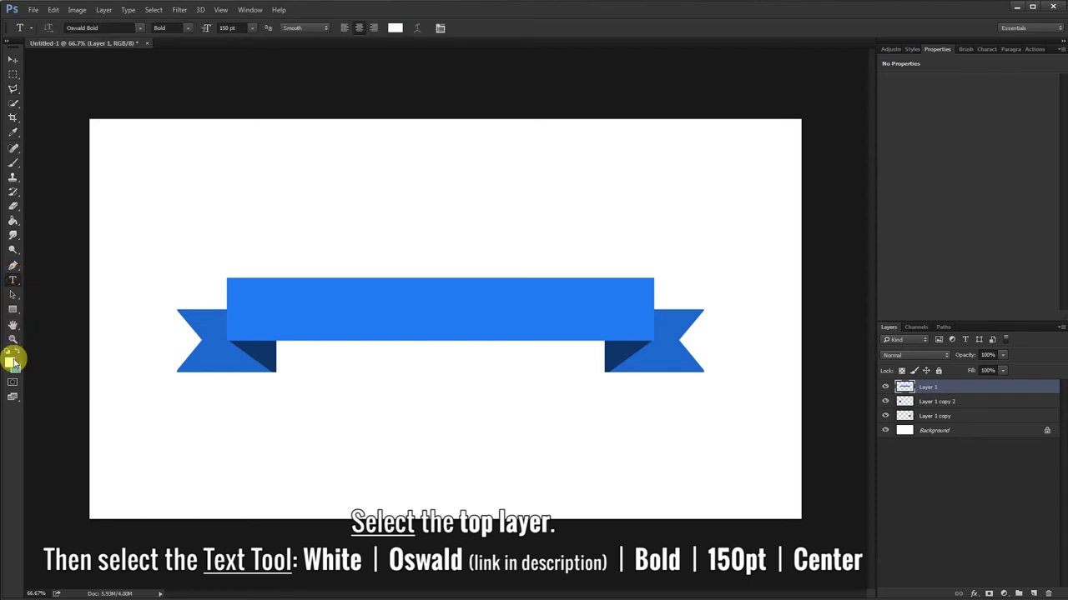
pyautogui.click(11, 362)
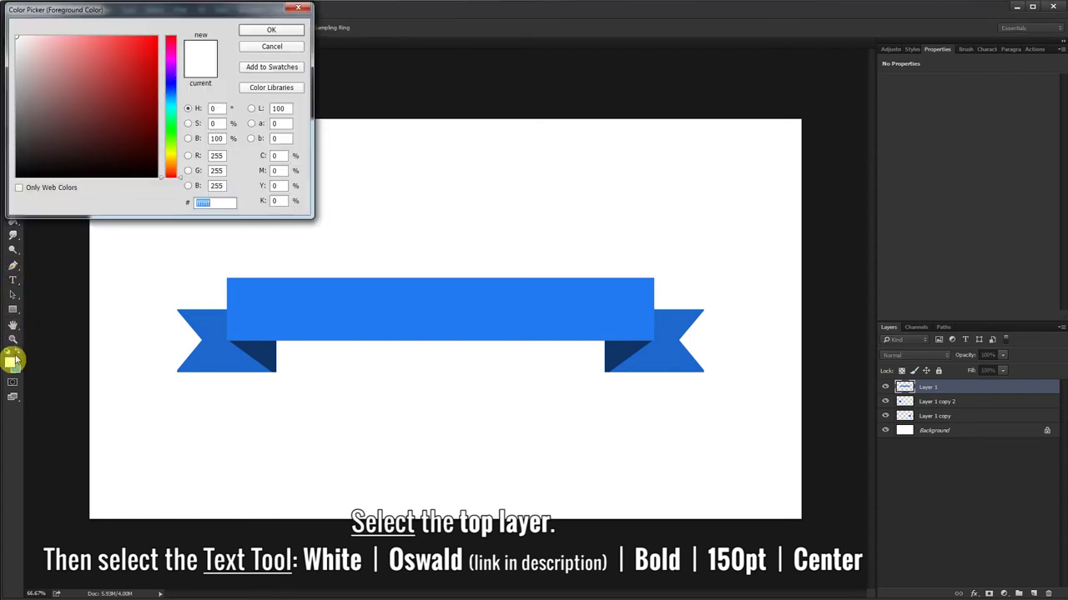
pyautogui.click(256, 34)
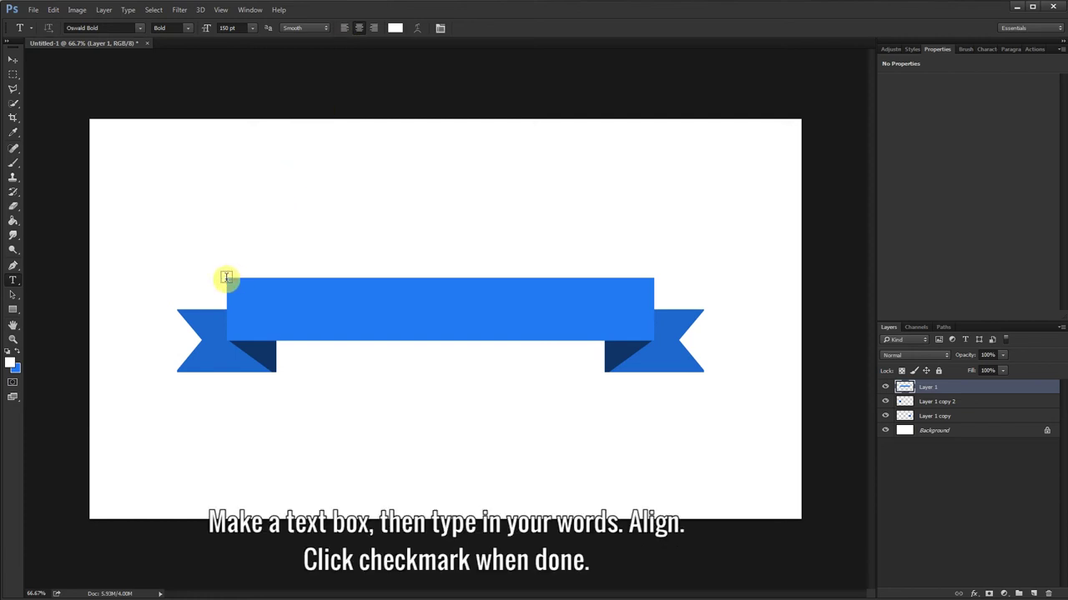
# Add a text box across the blue bar reading 'Ribbon Banner', centre it, and commit it
pyautogui.moveTo(226, 278); pyautogui.dragTo(630, 328)
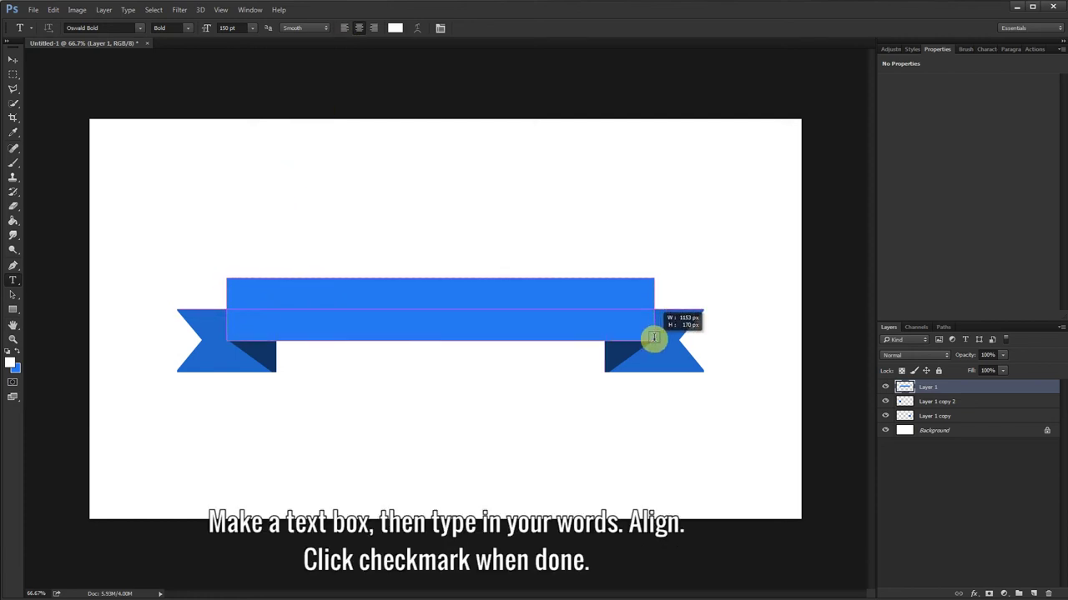
pyautogui.moveTo(630, 328); pyautogui.dragTo(654, 340)
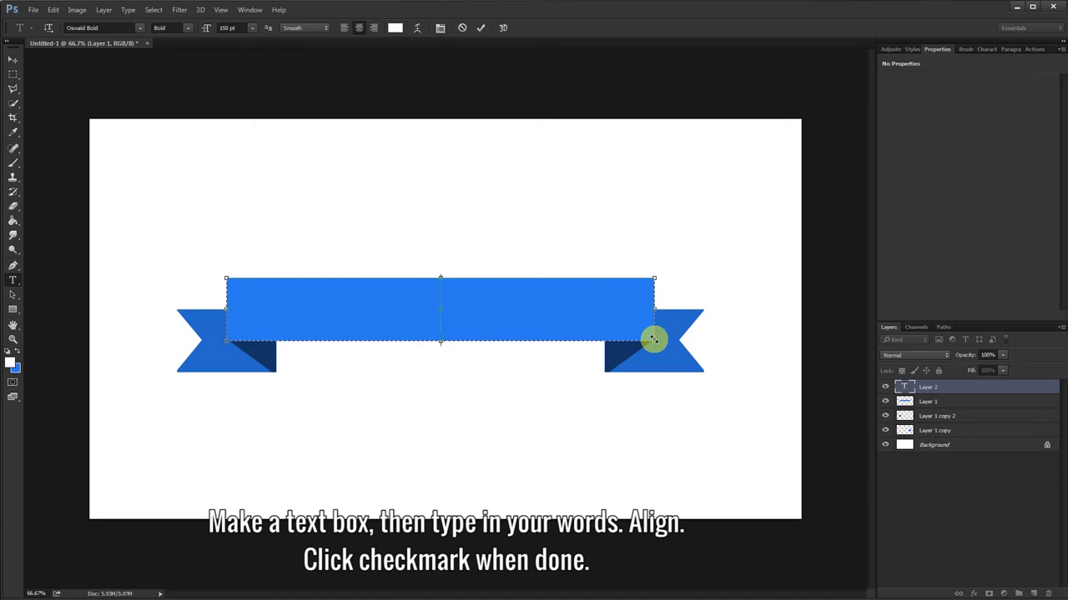
pyautogui.write('Ribbon')
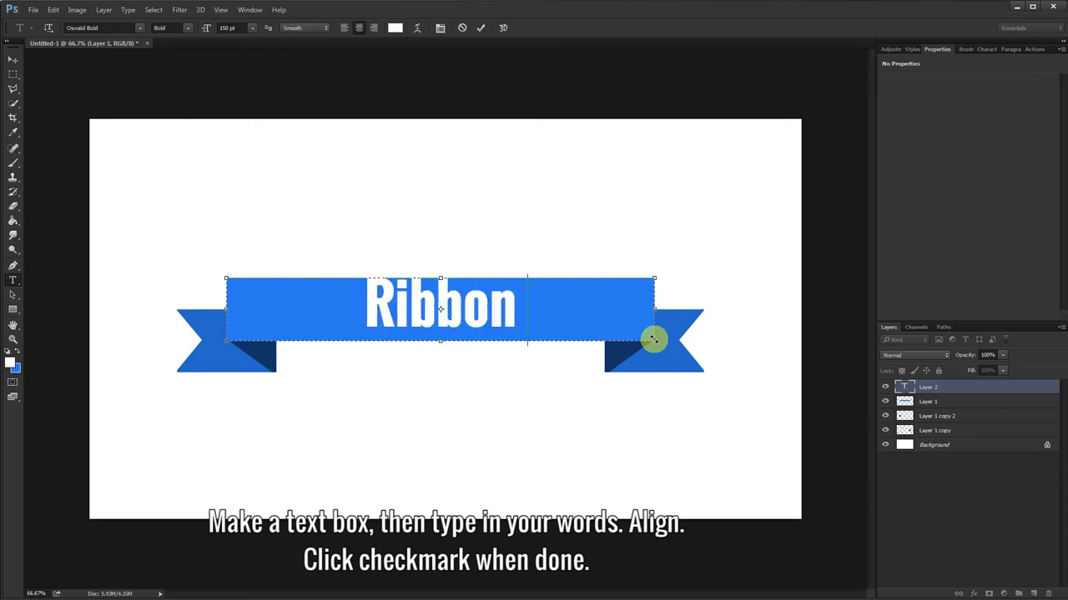
pyautogui.write(' Banner')
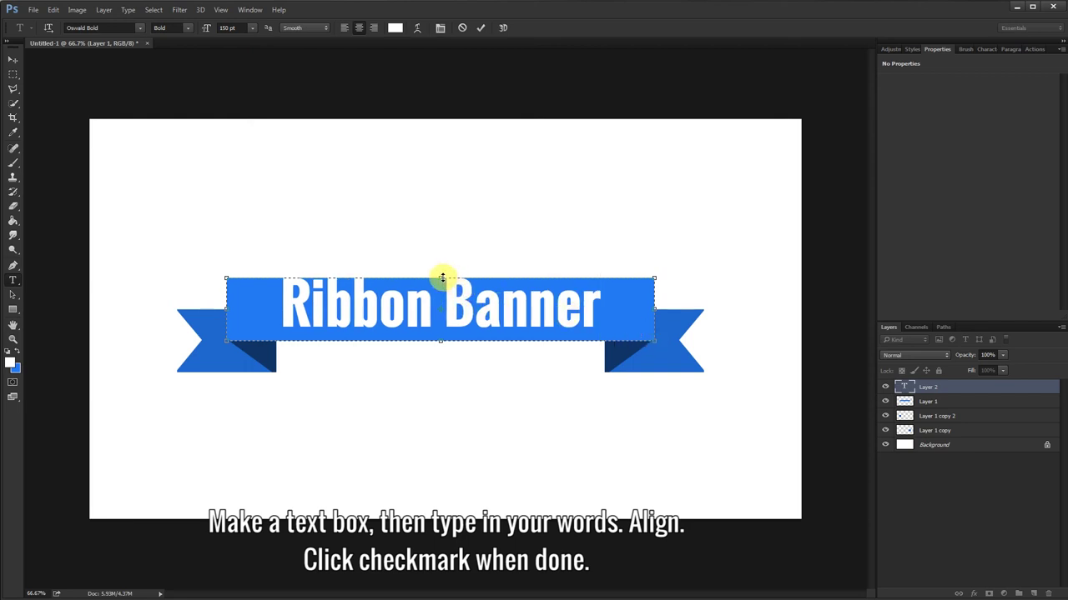
pyautogui.moveTo(443, 281); pyautogui.dragTo(443, 283)
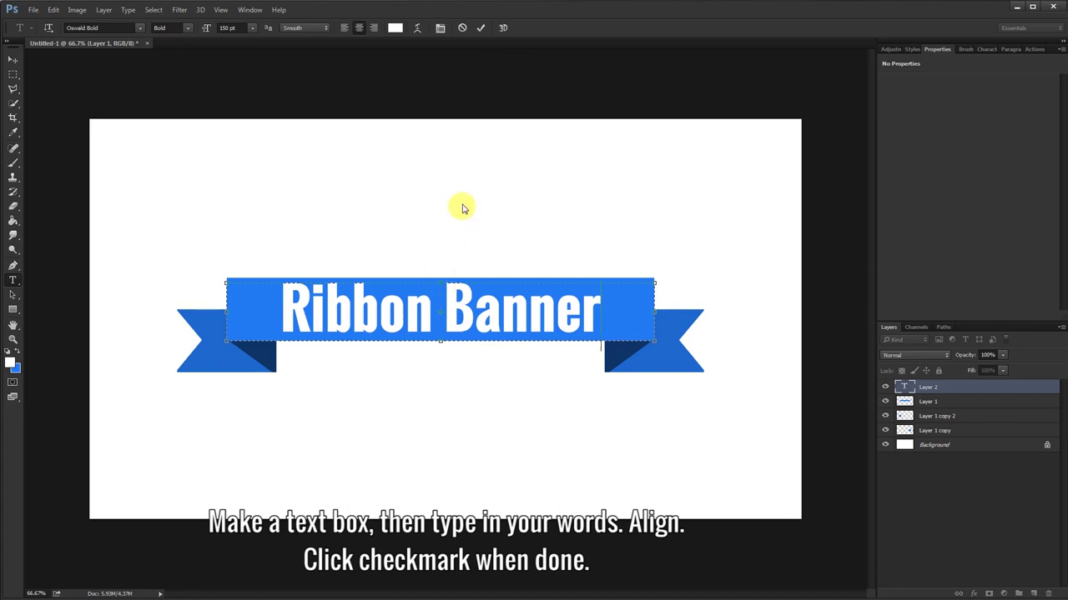
pyautogui.click(480, 31)
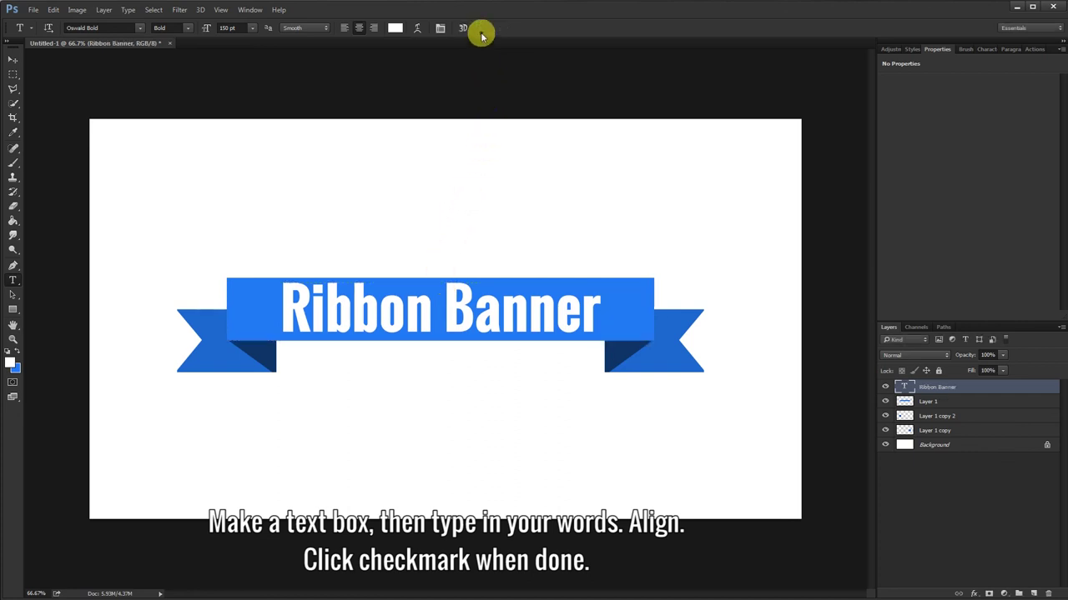